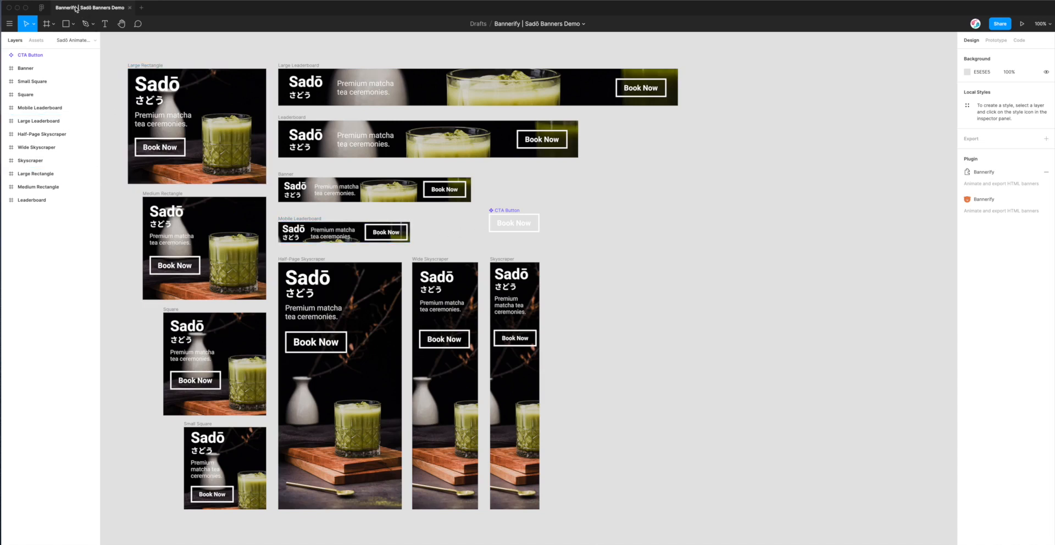
# Step: Open the Bannerify HTML Exporter plugin page in the Community and read its features, usage steps and the example file link in the additional notes
pyautogui.click(43, 10)
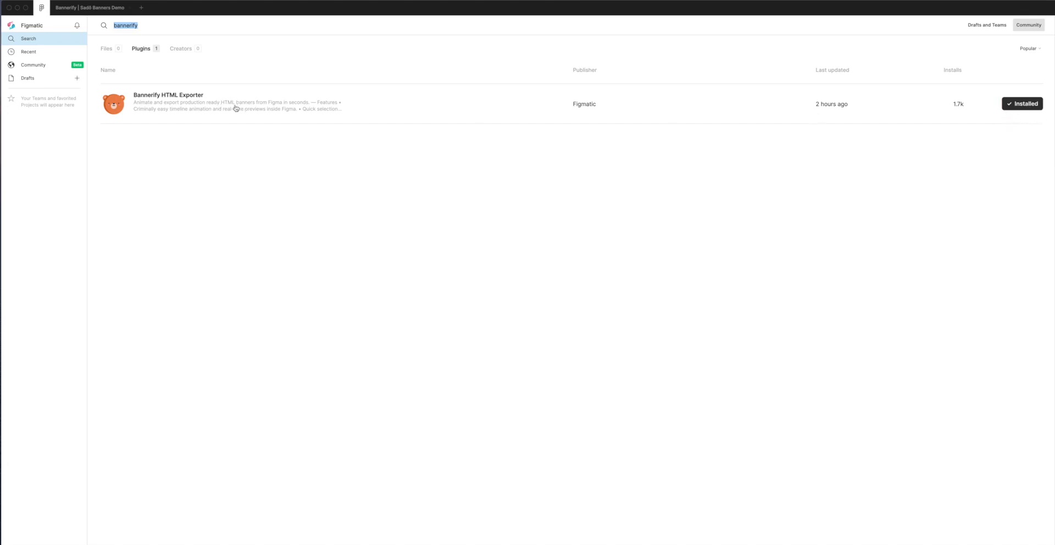
pyautogui.click(171, 99)
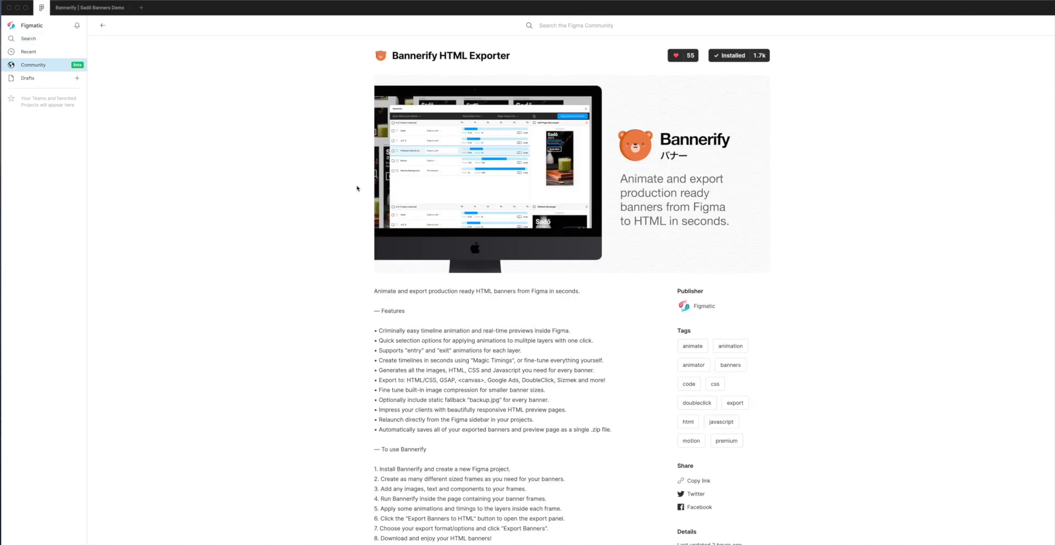
pyautogui.scroll(-5, 481, 312)
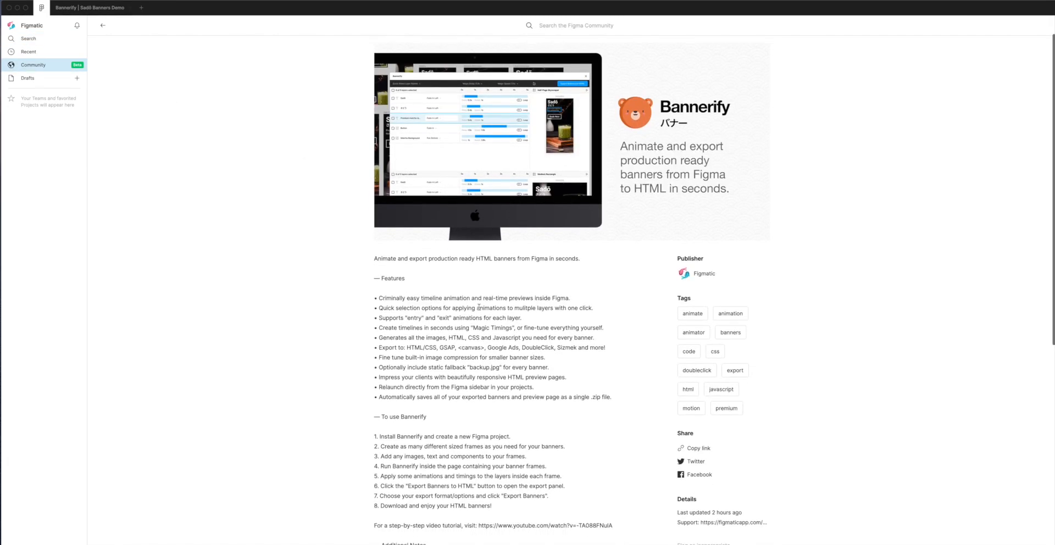
pyautogui.moveTo(381, 355); pyautogui.dragTo(439, 357)
pyautogui.scroll(-2, 438, 359)
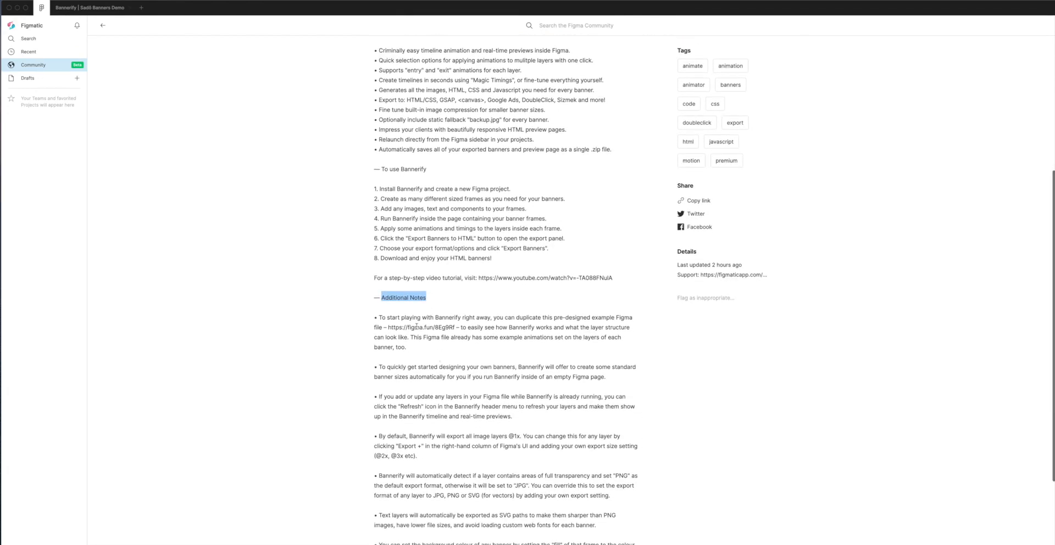
pyautogui.moveTo(388, 328); pyautogui.dragTo(455, 328)
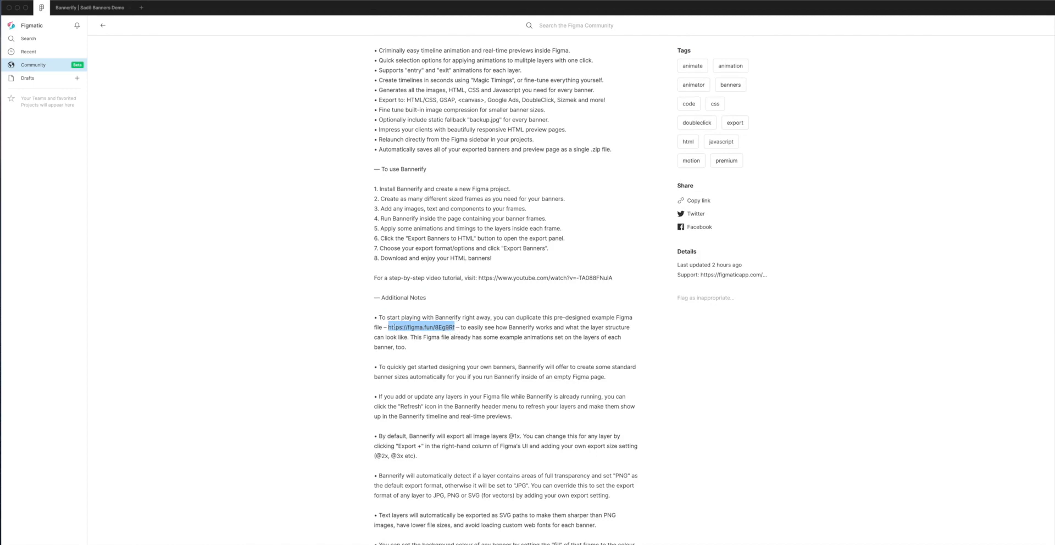
pyautogui.click(455, 328)
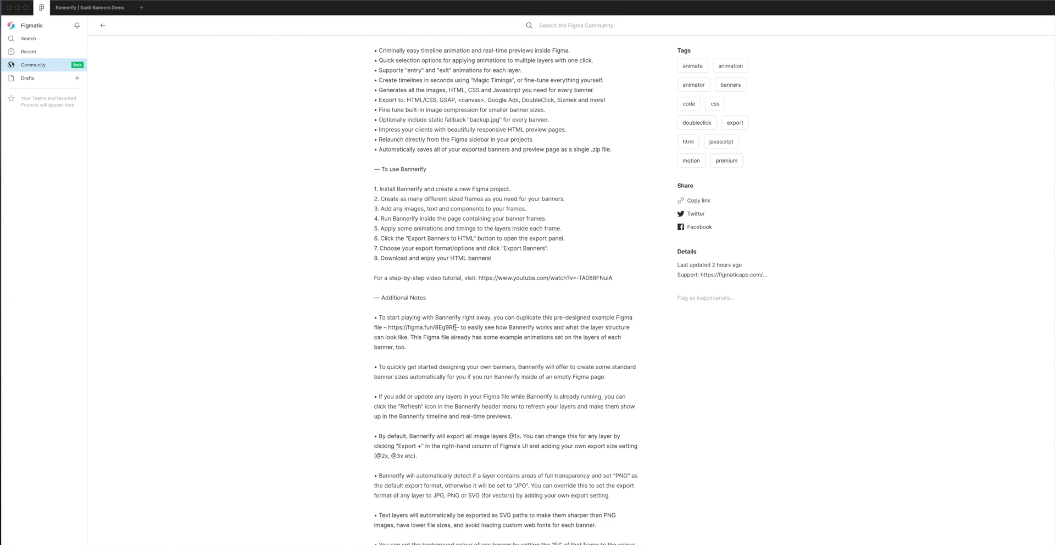
pyautogui.scroll(2, 454, 327)
pyautogui.scroll(8, 455, 328)
pyautogui.scroll(2, 375, 242)
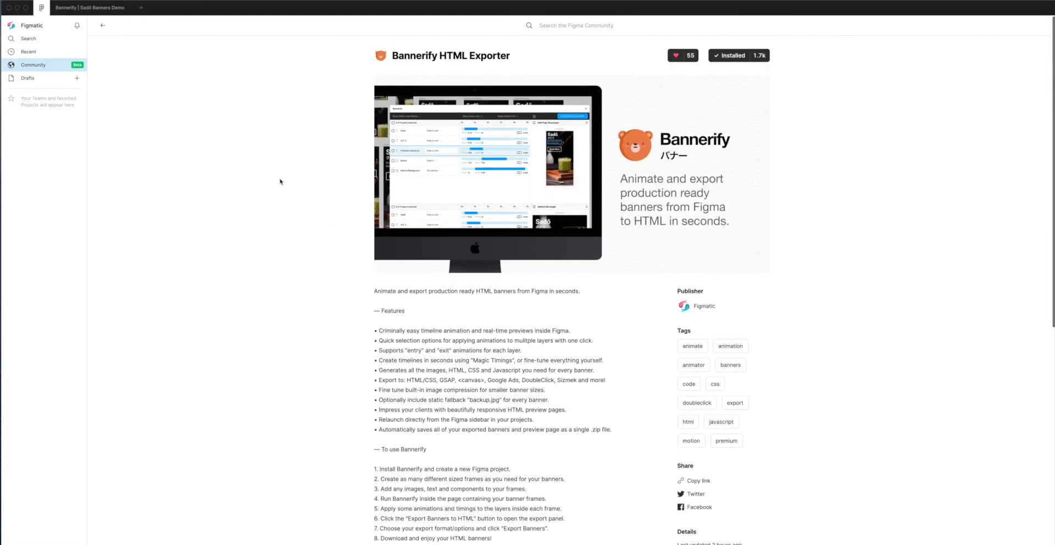
# Step: Return to the Sadō Banners Demo file and run the Bannerify HTML Exporter plugin
pyautogui.click(96, 9)
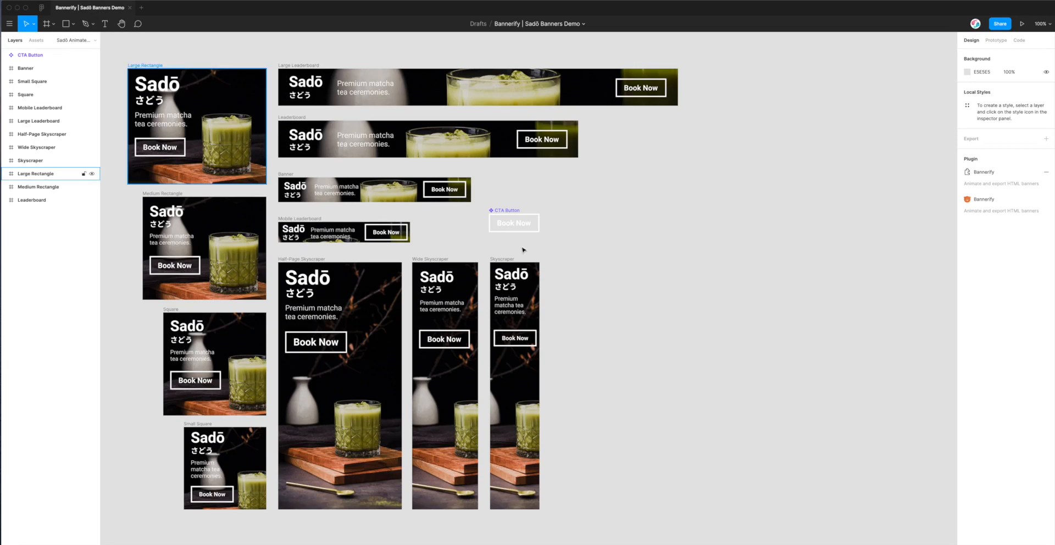
pyautogui.rightClick(429, 215)
pyautogui.moveTo(455, 238)
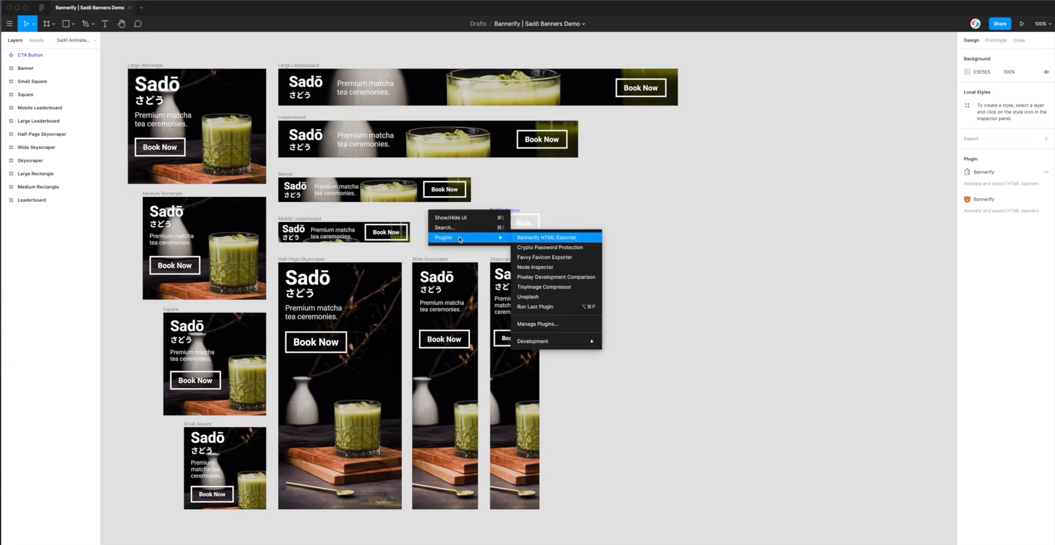
pyautogui.click(548, 241)
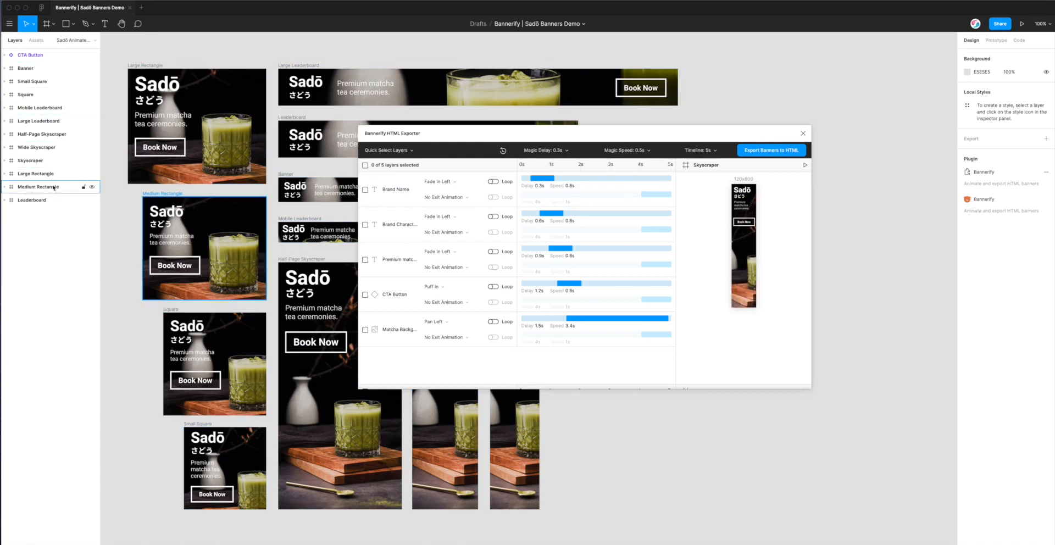
# Step: Examine the Skyscraper and Wide Skyscraper layer animations and timings, and play the Wide Skyscraper preview
pyautogui.scroll(-2, 275, 209)
pyautogui.scroll(-4, 619, 232)
pyautogui.scroll(-3, 620, 231)
pyautogui.scroll(1, 766, 241)
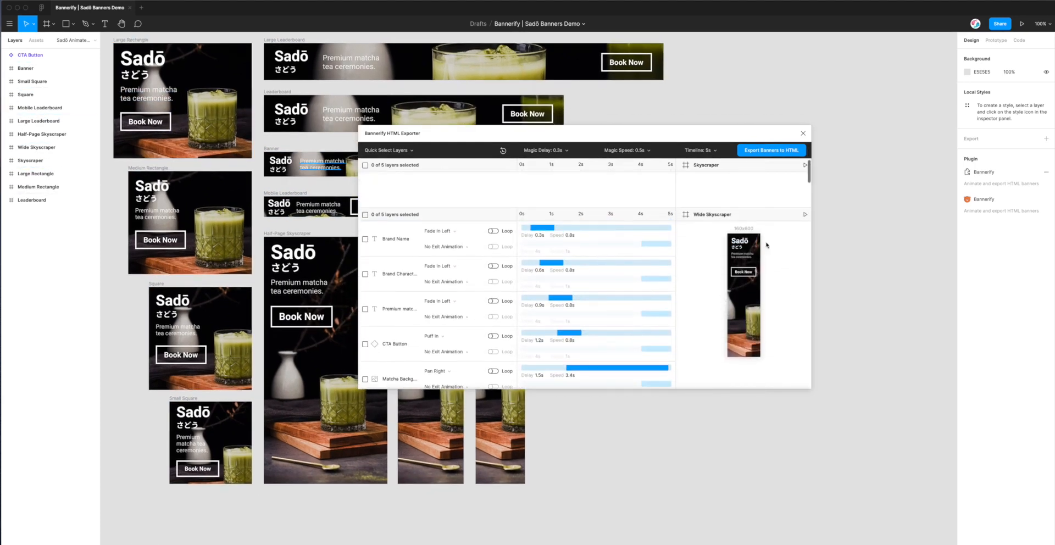
pyautogui.click(805, 214)
pyautogui.scroll(-1, 736, 237)
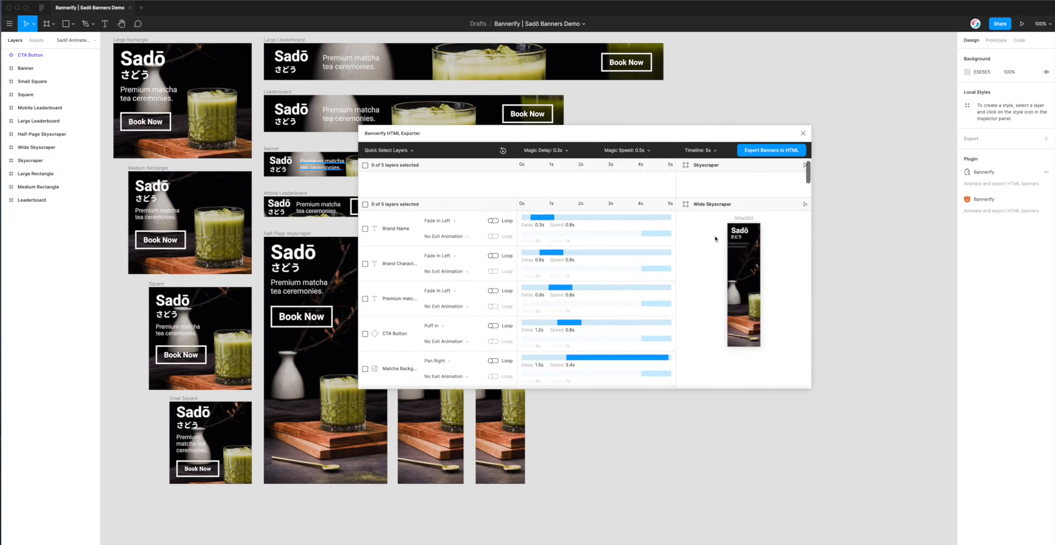
pyautogui.scroll(-1, 605, 302)
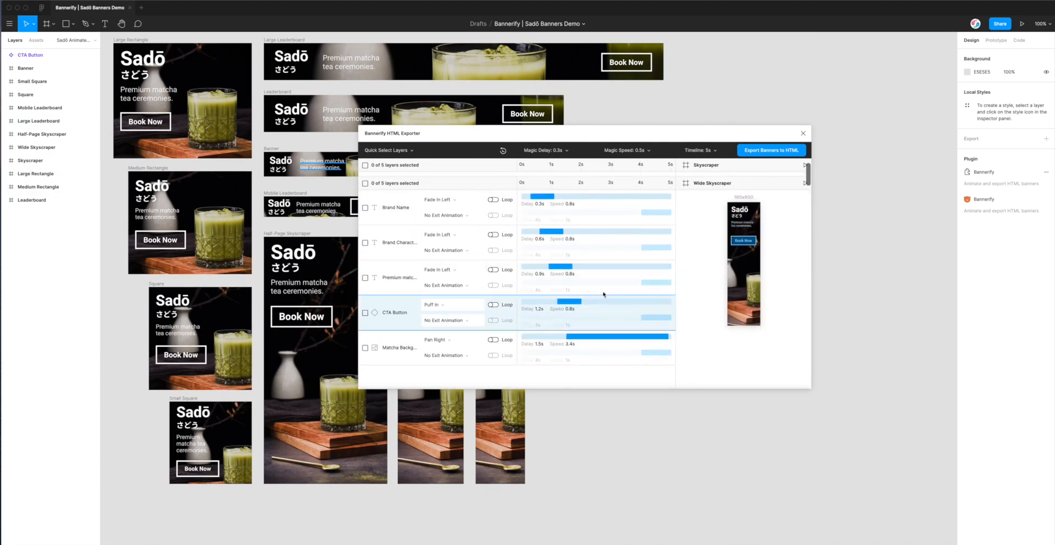
pyautogui.scroll(1, 581, 309)
pyautogui.scroll(2, 581, 309)
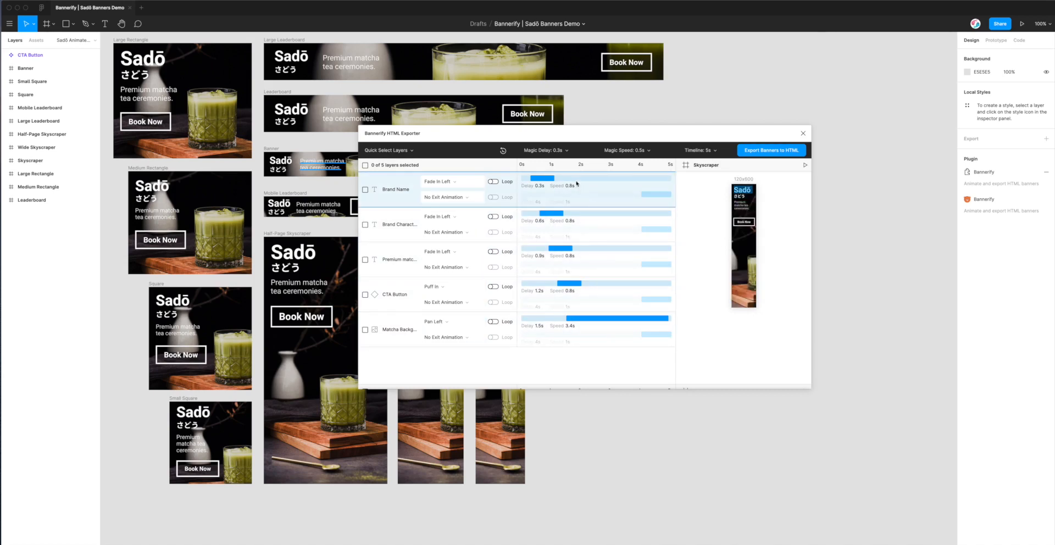
pyautogui.scroll(-5, 588, 242)
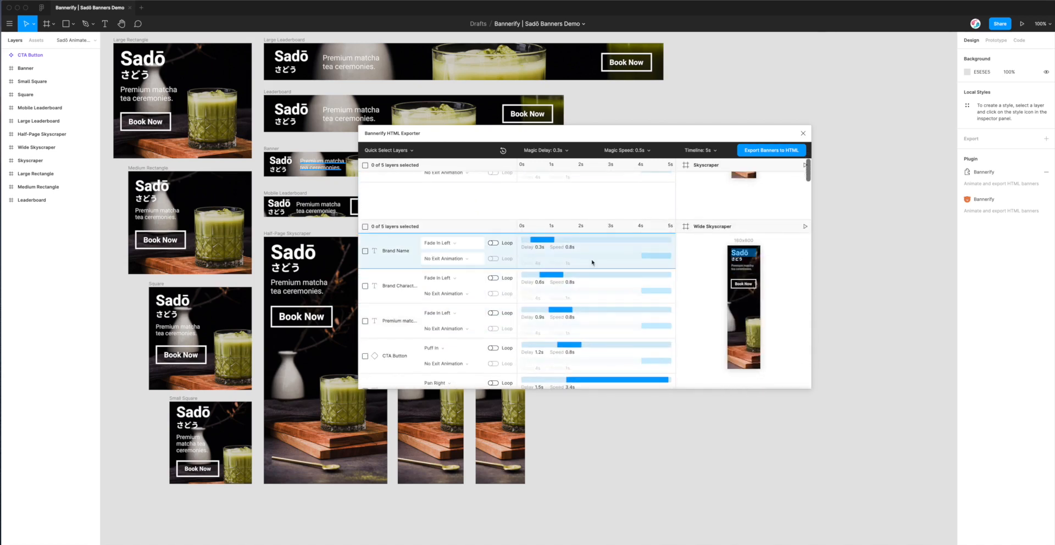
pyautogui.scroll(5, 594, 246)
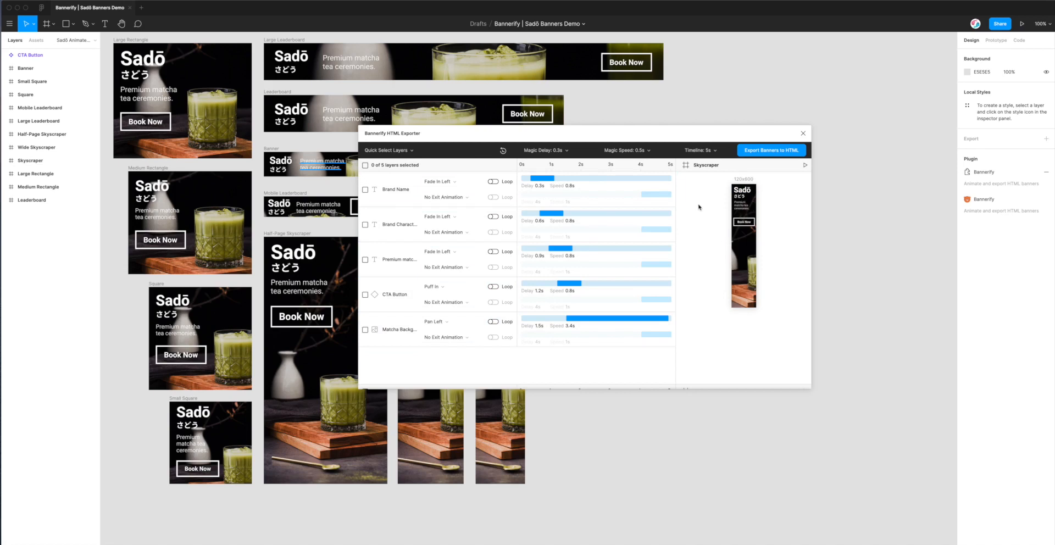
# Step: Open the HTML export settings and set the export format/platform to IAB
pyautogui.click(762, 153)
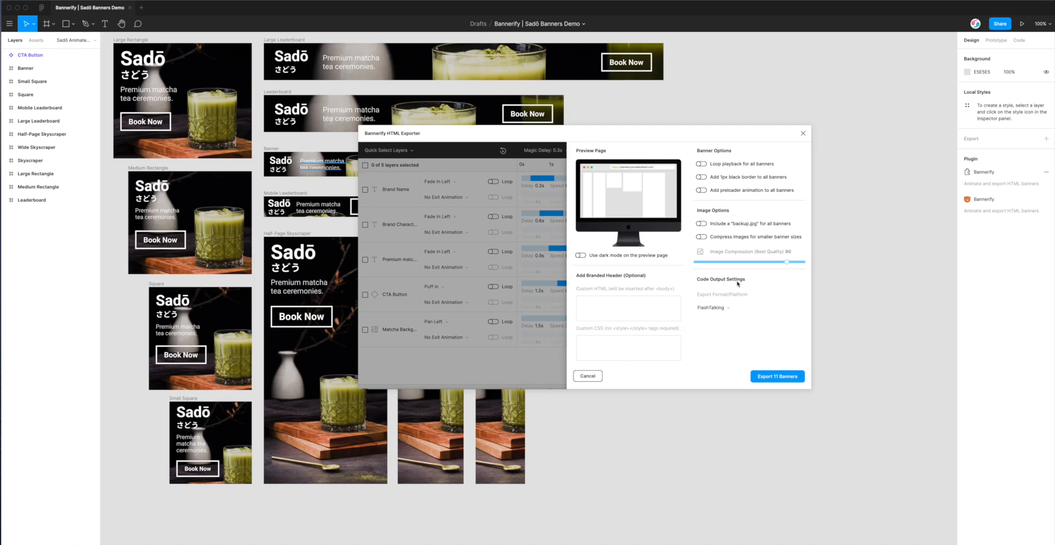
pyautogui.click(741, 310)
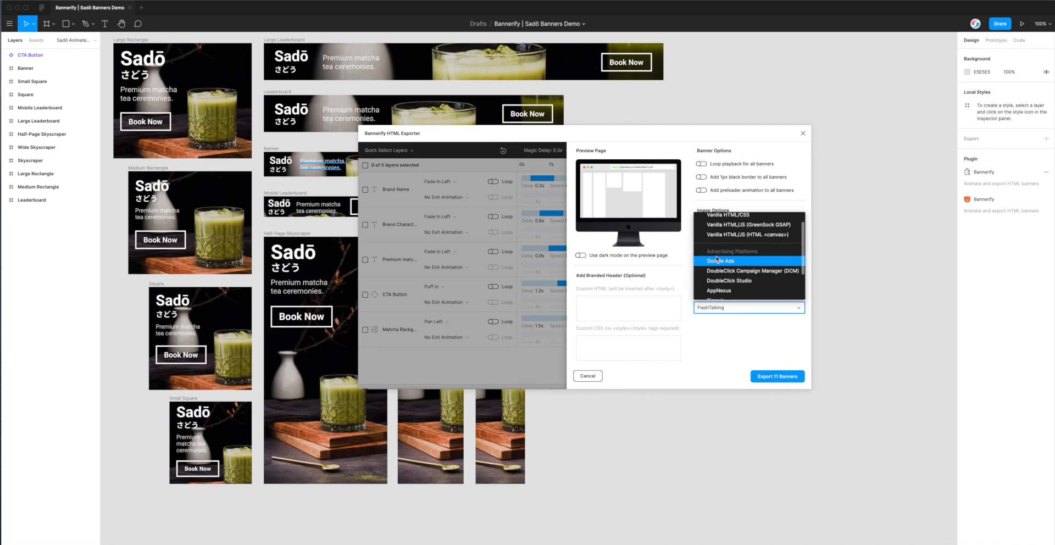
pyautogui.scroll(-2, 714, 259)
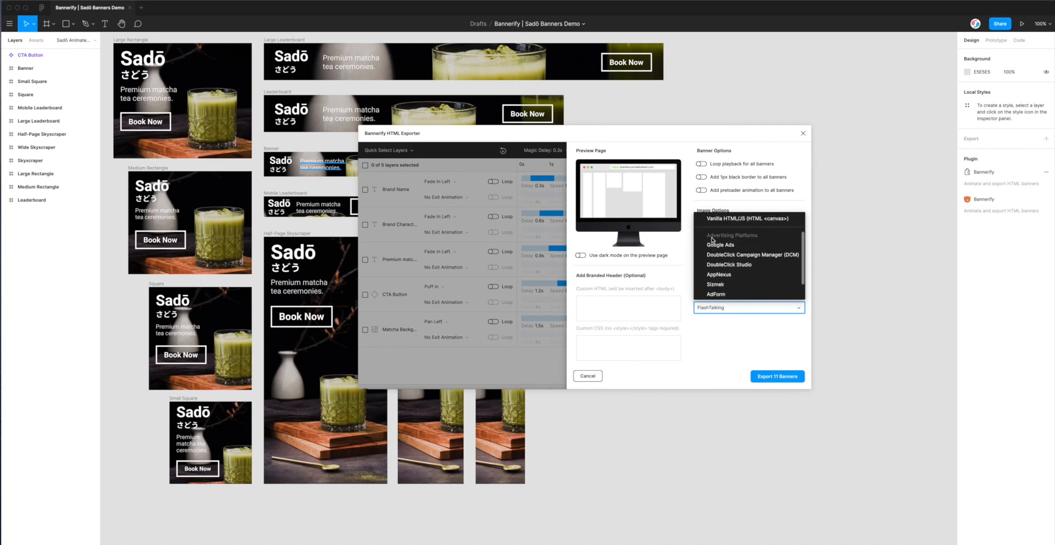
pyautogui.scroll(-2, 747, 240)
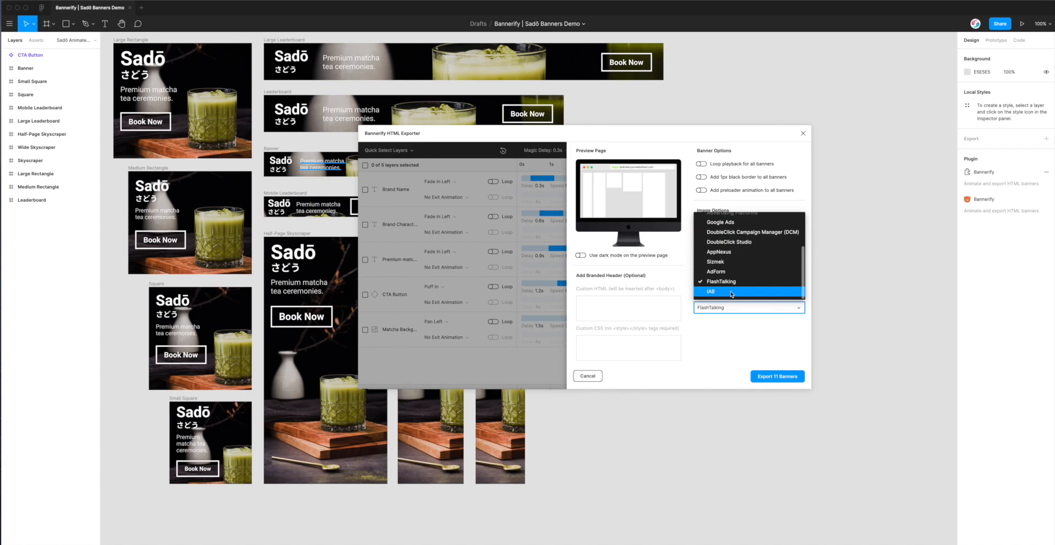
pyautogui.click(728, 293)
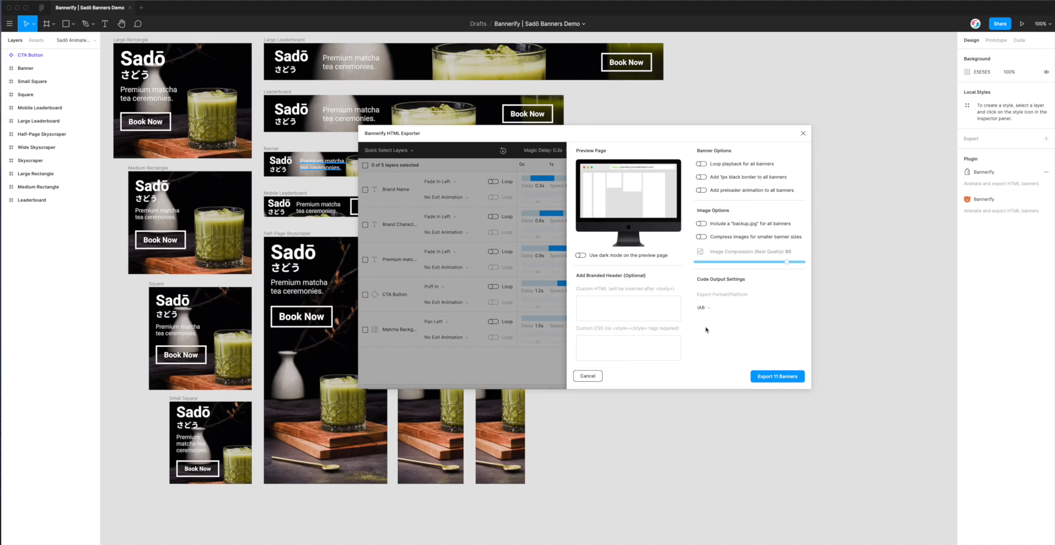
# Step: Export the 11 banners and save the archive to the Desktop as banners.zip
pyautogui.click(770, 379)
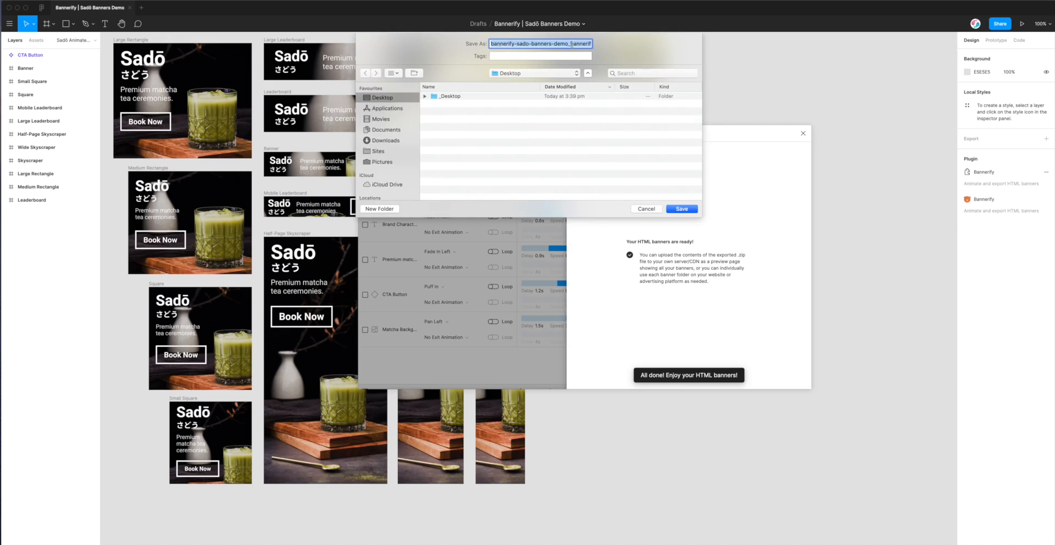
pyautogui.write('w.zip')
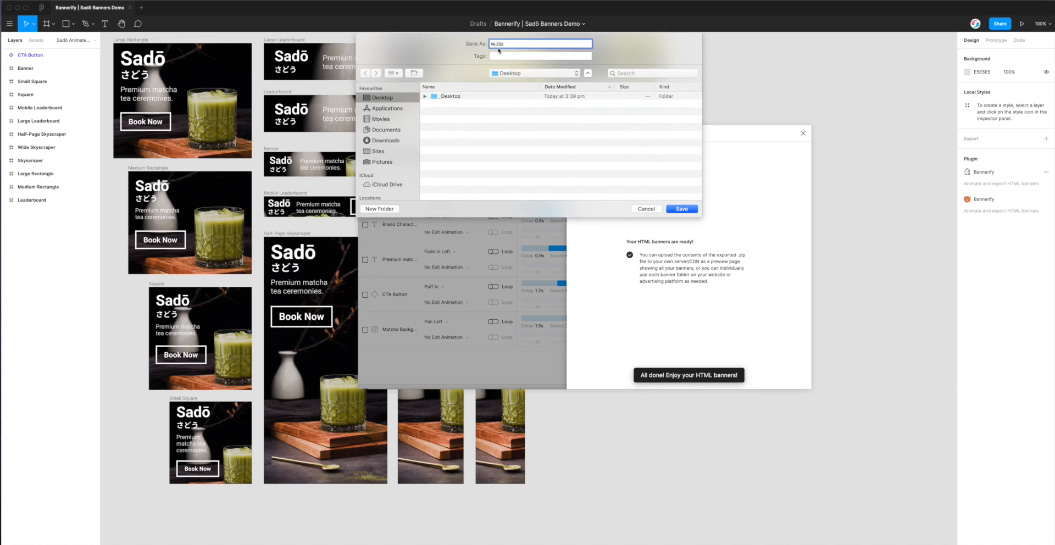
pyautogui.press('BackSpace')
pyautogui.write('banners')
pyautogui.click(681, 209)
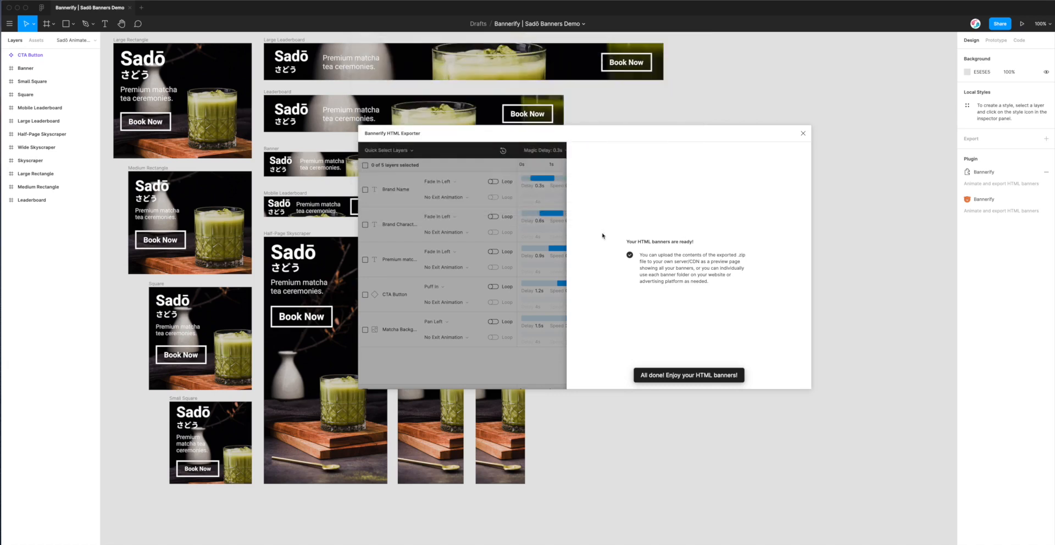
# Step: Switch to Finder, extract banners.zip on the Desktop and open the extracted banners folder
pyautogui.click(295, 544)
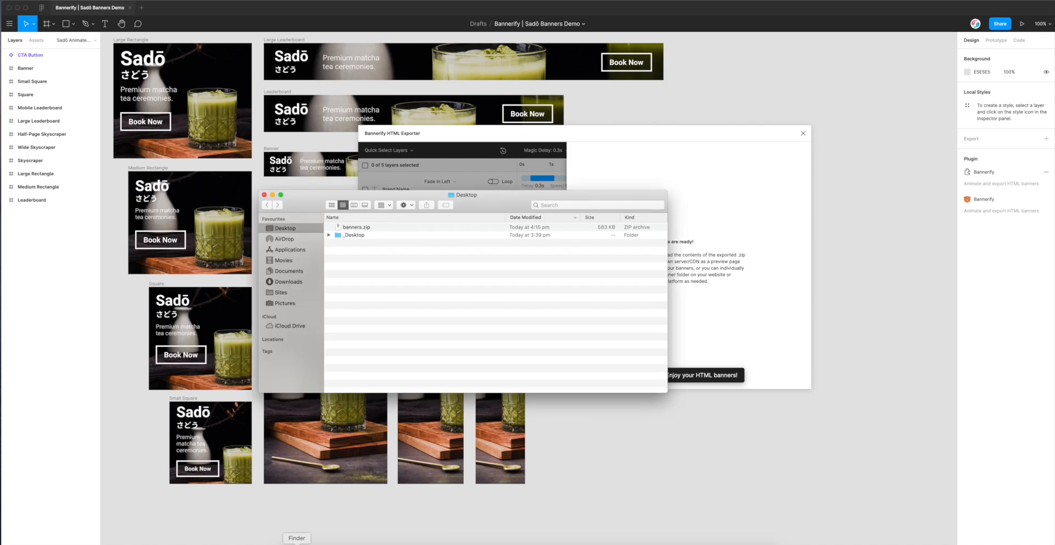
pyautogui.click(365, 227)
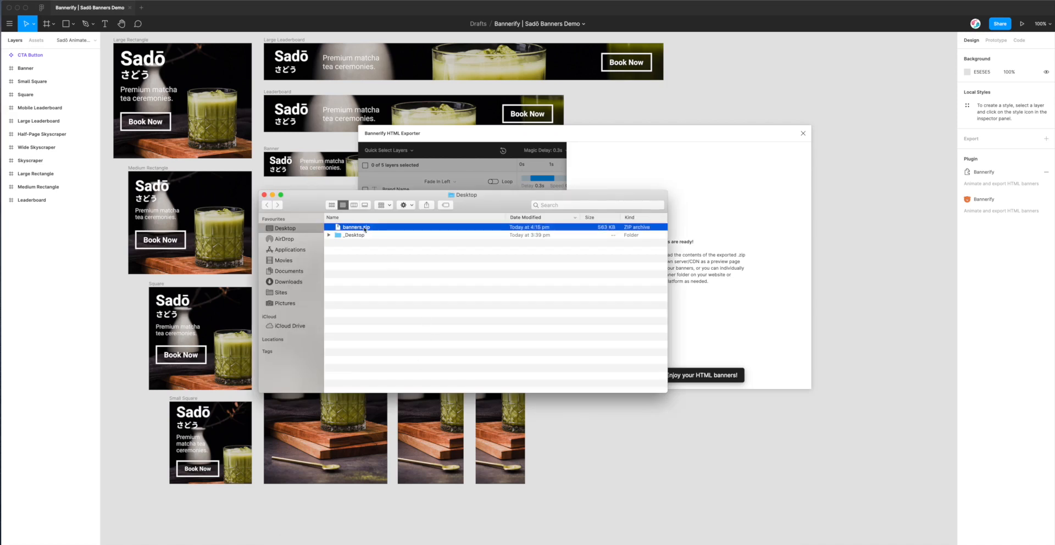
pyautogui.doubleClick(361, 229)
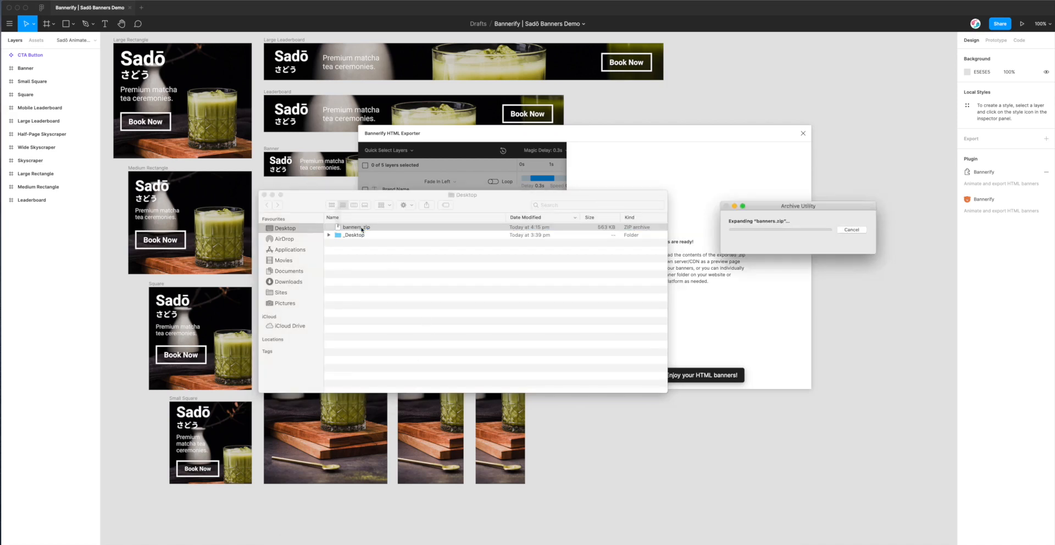
pyautogui.doubleClick(351, 227)
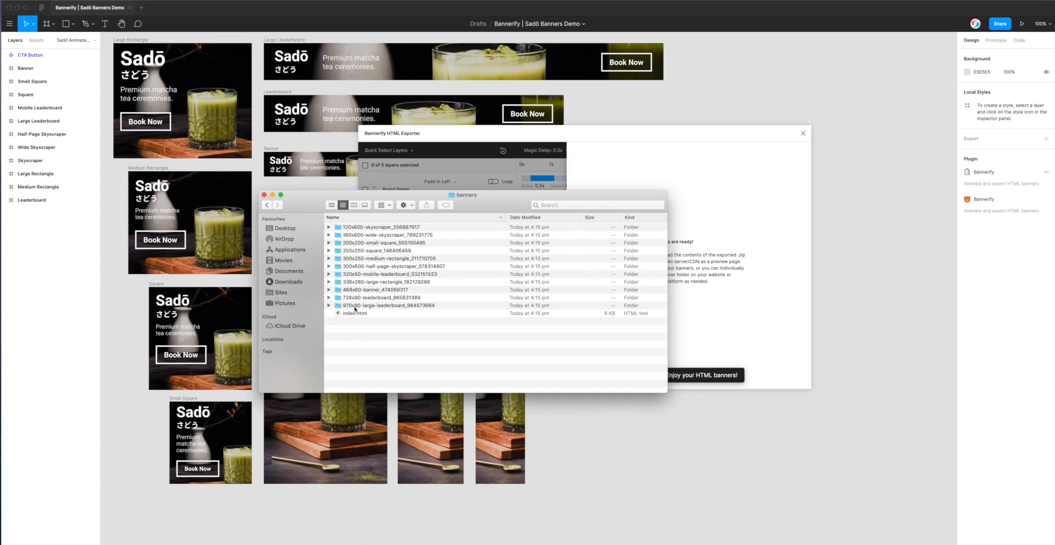
# Step: Move the Finder window aside and open the index.html preview page from the banners folder in the browser
pyautogui.moveTo(469, 204); pyautogui.dragTo(423, 154)
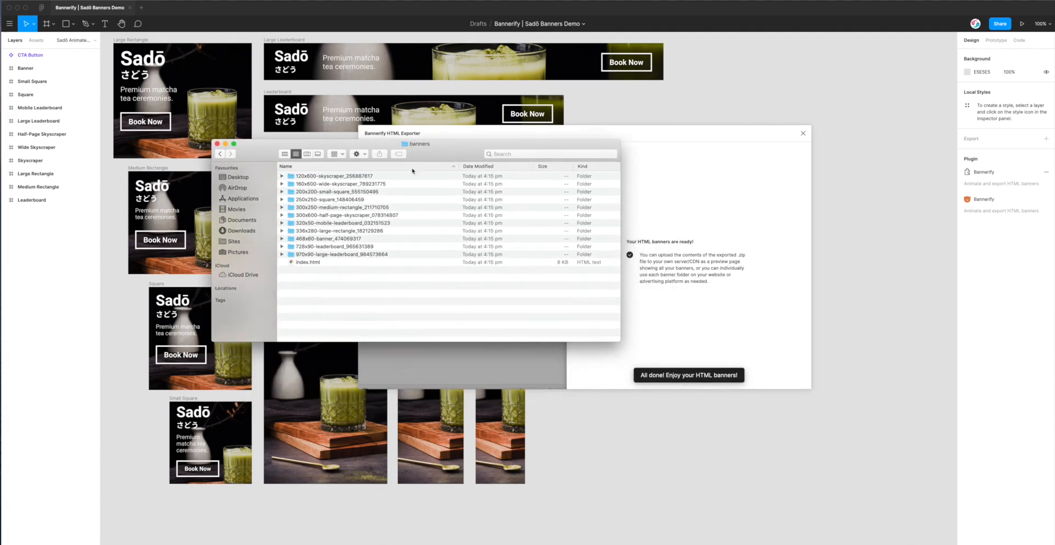
pyautogui.click(316, 263)
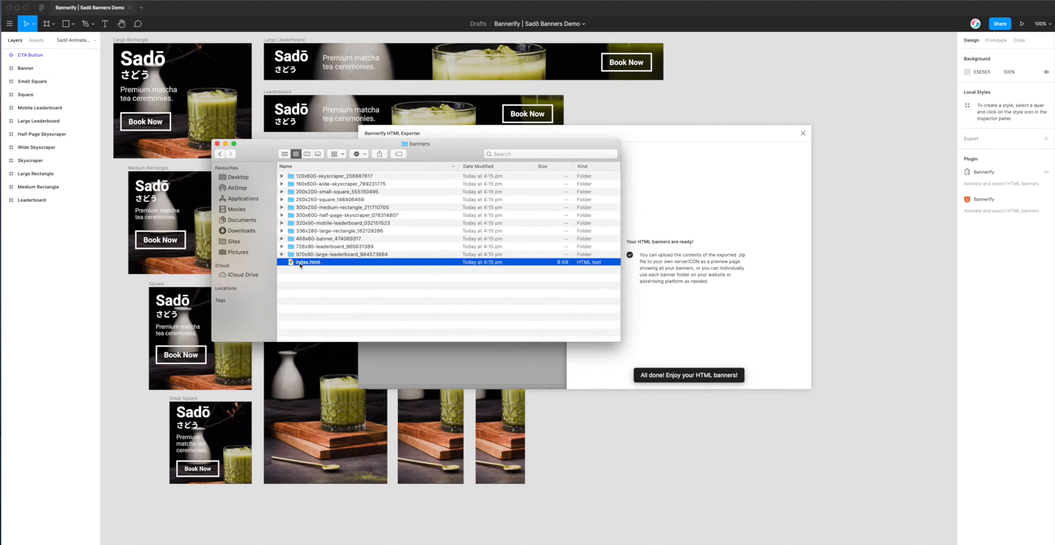
pyautogui.doubleClick(330, 264)
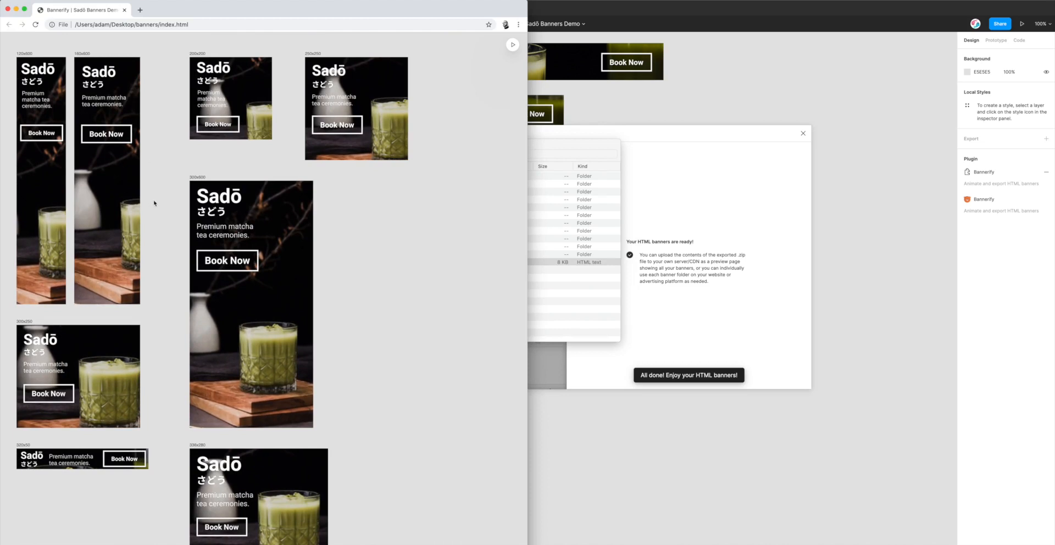
# Step: Review all exported banners on the preview page in a widened browser window and replay their animations
pyautogui.scroll(-4, 276, 267)
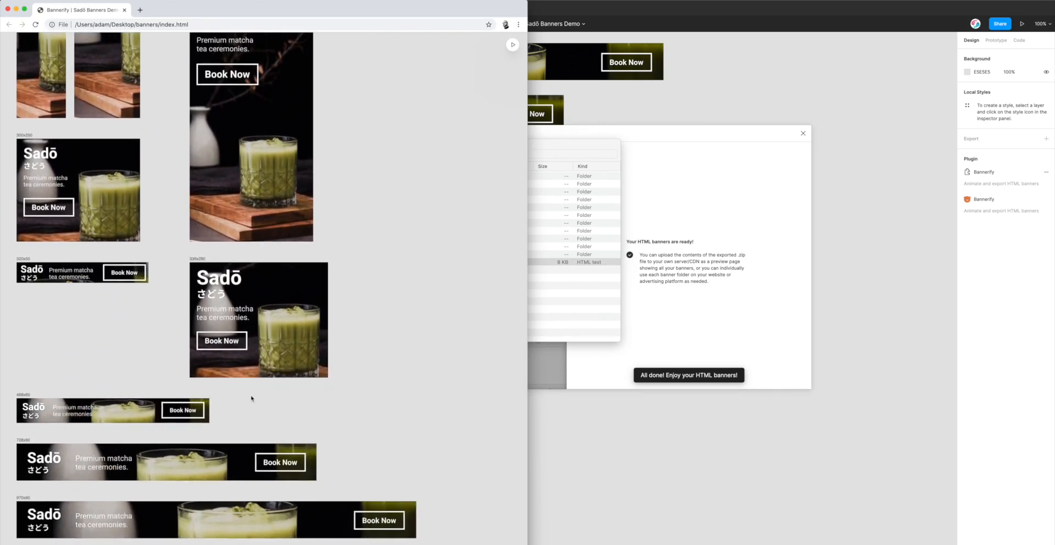
pyautogui.scroll(4, 251, 390)
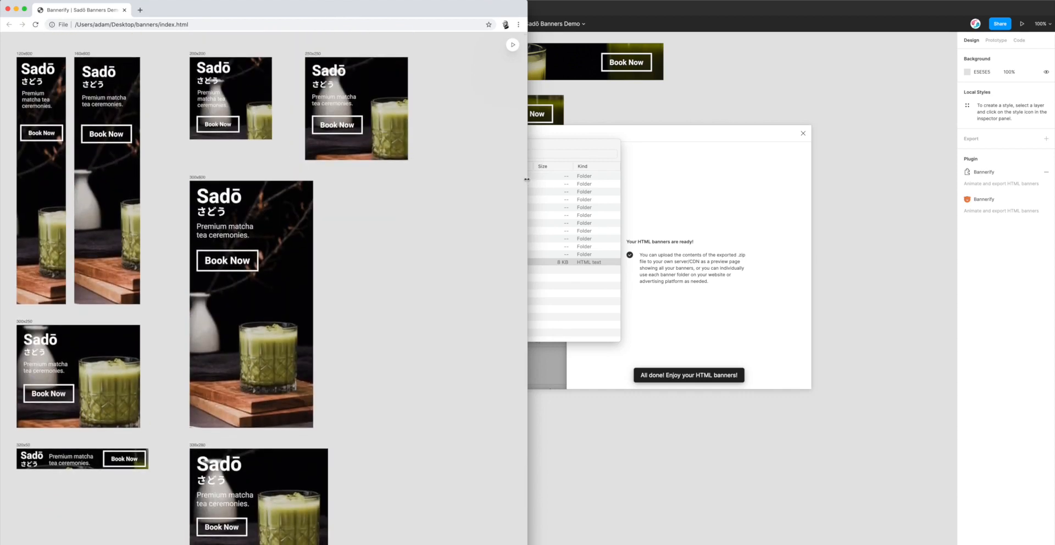
pyautogui.moveTo(555, 179); pyautogui.dragTo(759, 174)
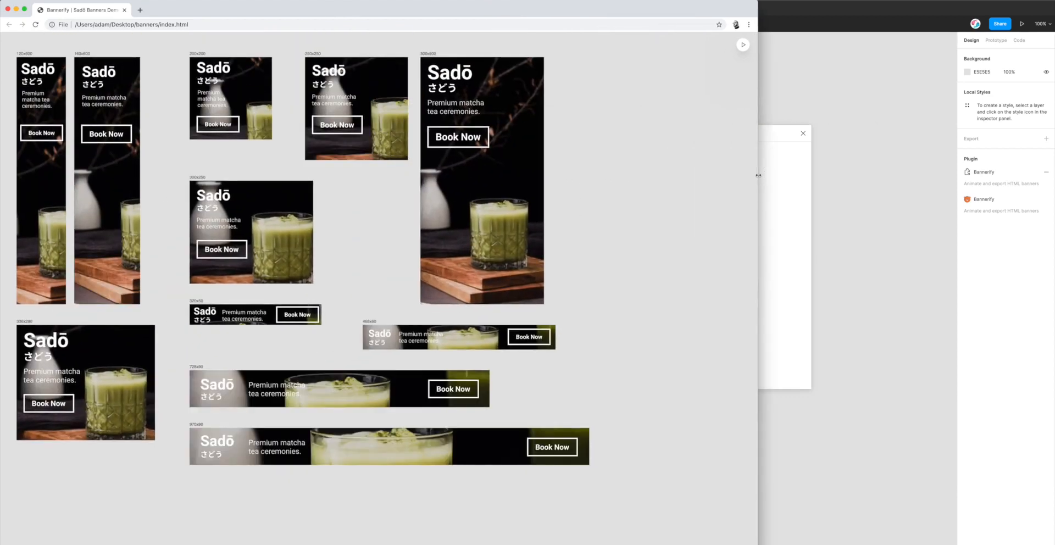
pyautogui.click(743, 46)
# Step: Switch to Finder and open the 300x250 medium-rectangle banner folder as a project in Visual Studio Code
pyautogui.click(298, 544)
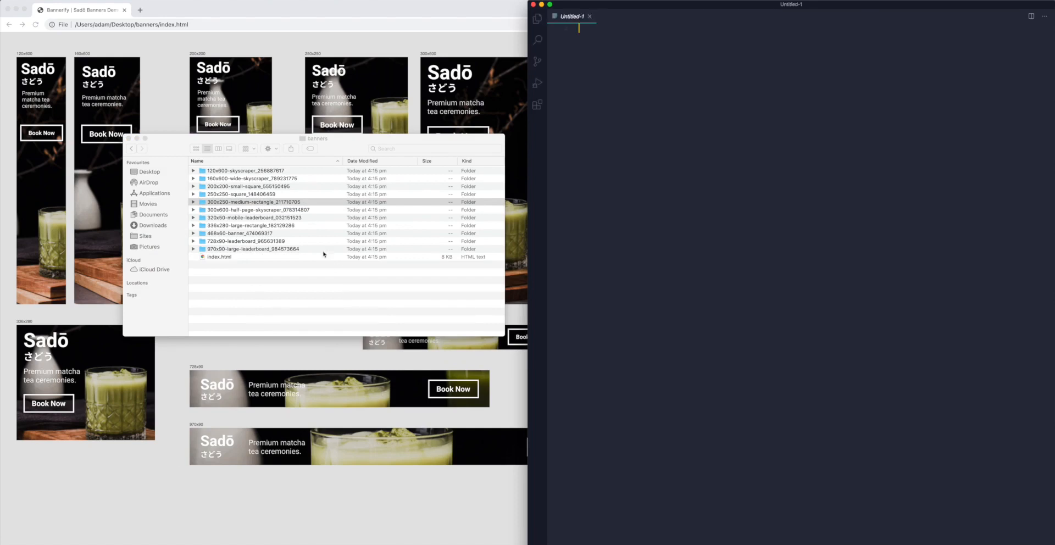
pyautogui.click(274, 205)
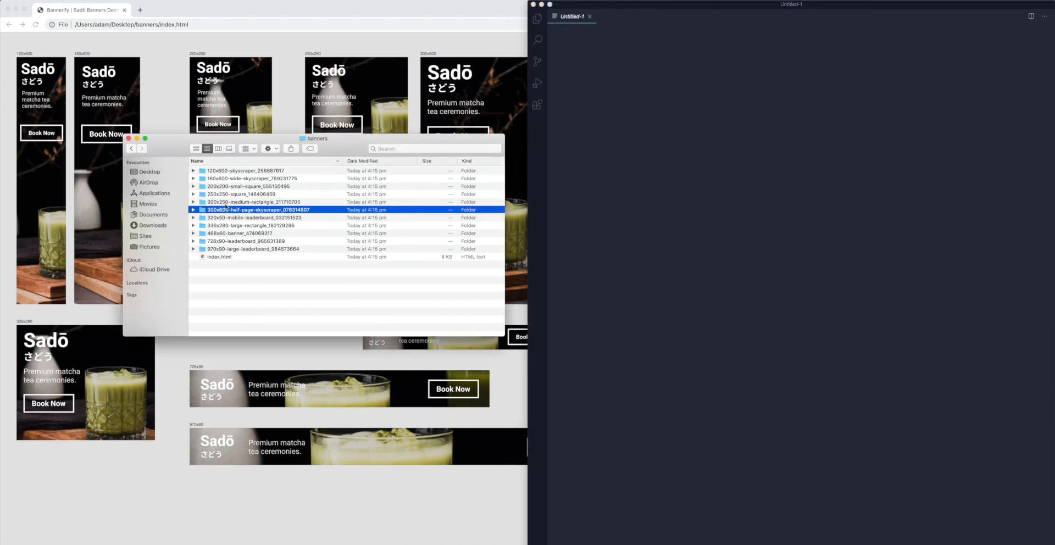
pyautogui.moveTo(232, 205); pyautogui.dragTo(630, 168)
# Step: Open the 300x250 medium-rectangle folder's index.html in the browser and tile the browser window beside the code editor
pyautogui.click(261, 201)
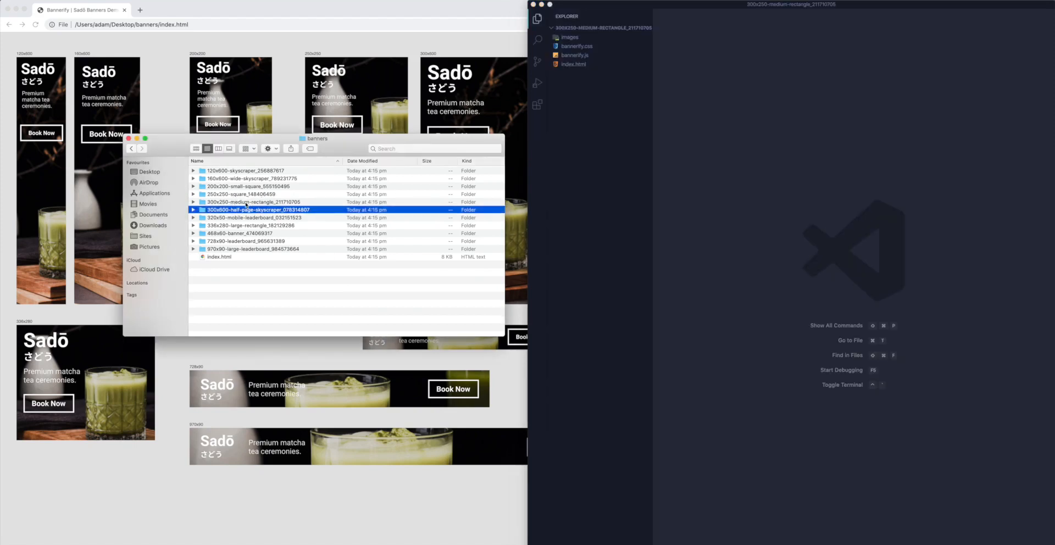
pyautogui.doubleClick(254, 202)
pyautogui.moveTo(226, 196); pyautogui.dragTo(165, 113)
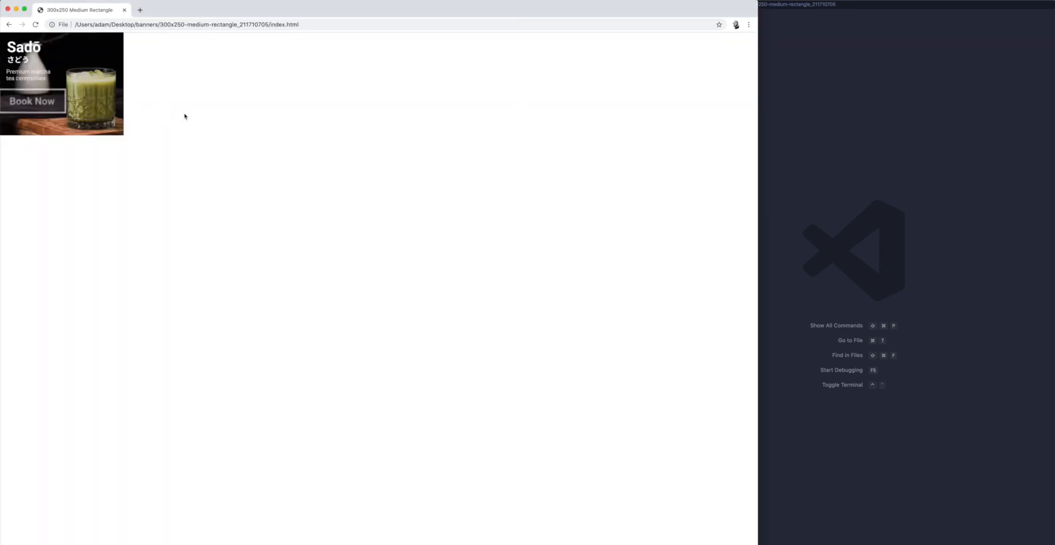
pyautogui.hotkey('ctrl', 'alt', 'Left')
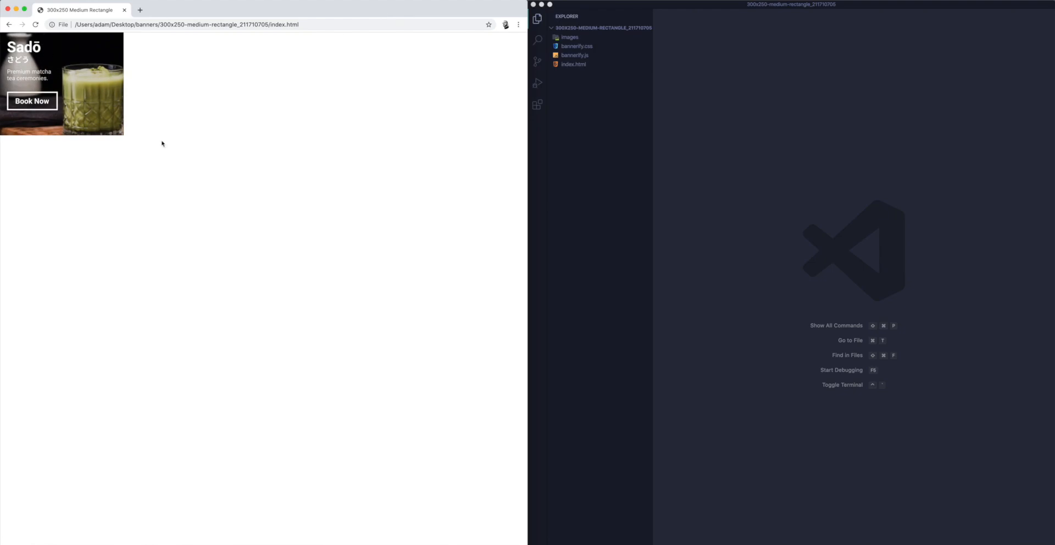
# Step: Open index.html in the code editor and examine the banner's HTML markup
pyautogui.click(944, 87)
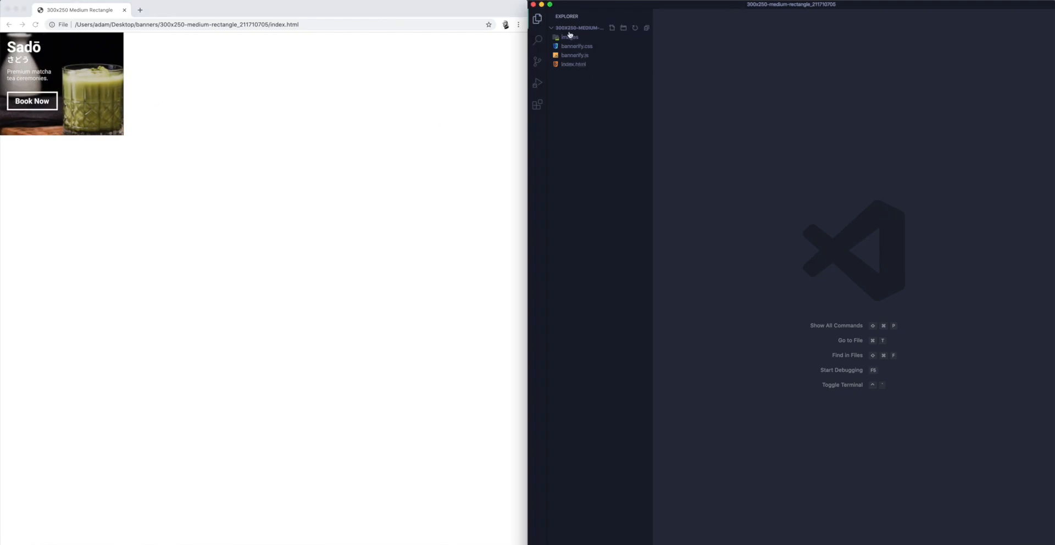
pyautogui.click(572, 65)
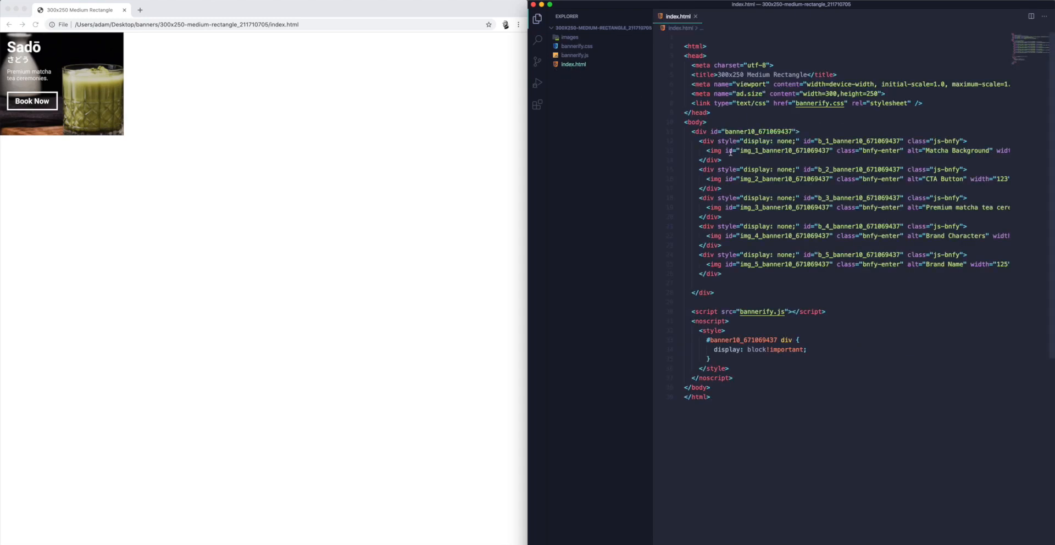
pyautogui.click(715, 116)
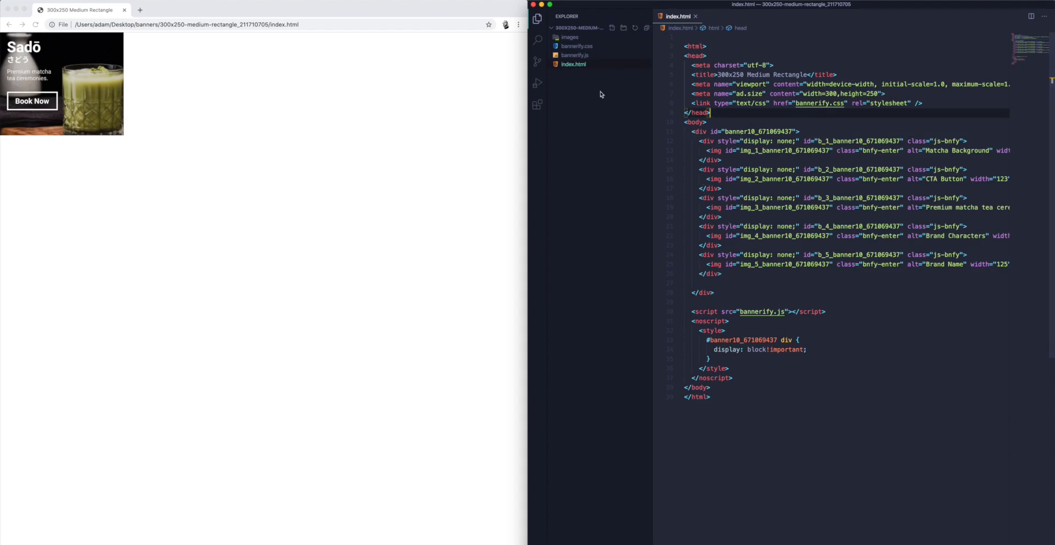
# Step: Expand the images folder and preview the exported brand characters, brand name, CTA button and matcha background files
pyautogui.click(569, 38)
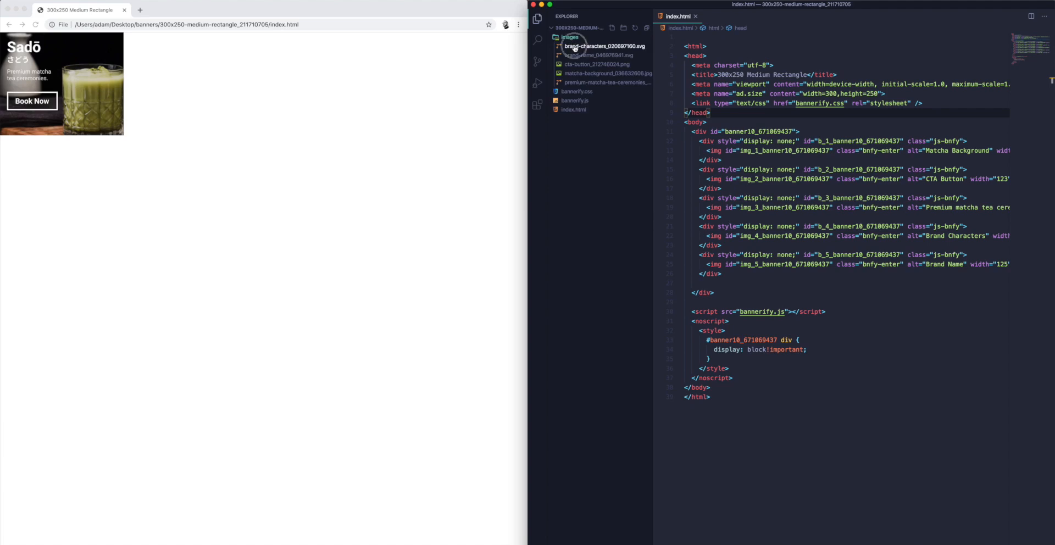
pyautogui.click(577, 47)
pyautogui.click(583, 57)
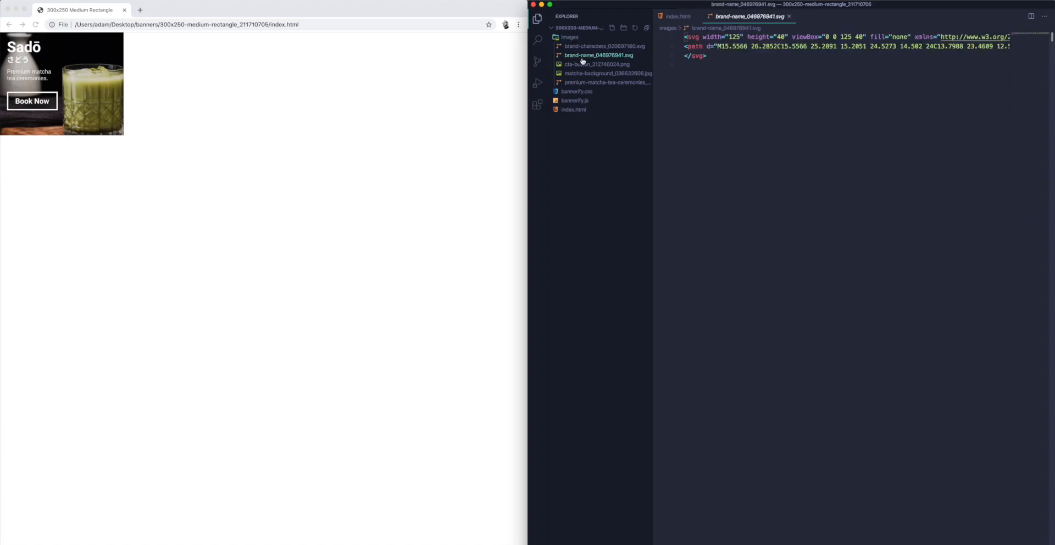
pyautogui.click(579, 66)
pyautogui.click(587, 74)
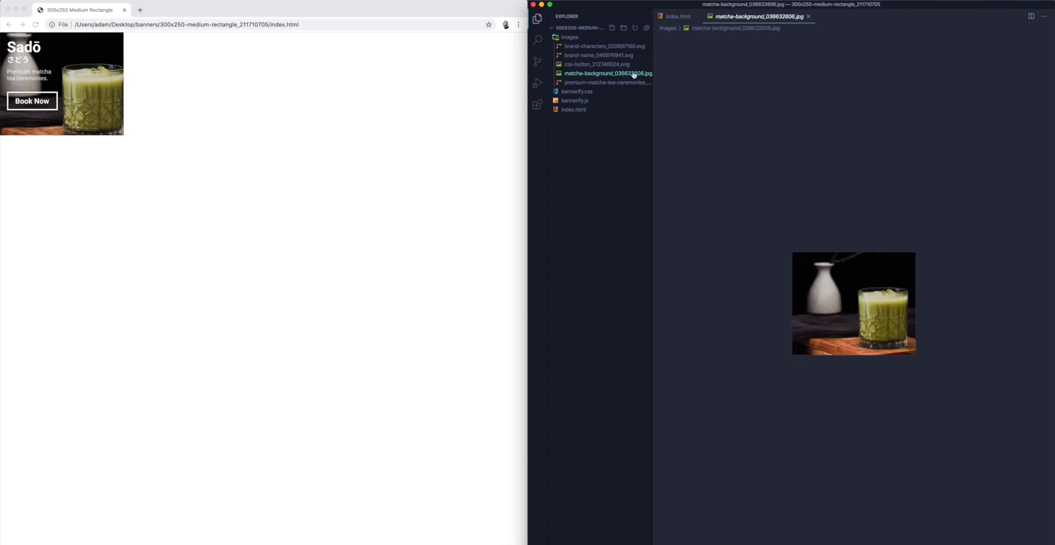
# Step: Open bannerify.css and examine the position, size and animation rules for the banner's layers
pyautogui.click(566, 92)
pyautogui.scroll(-5, 710, 178)
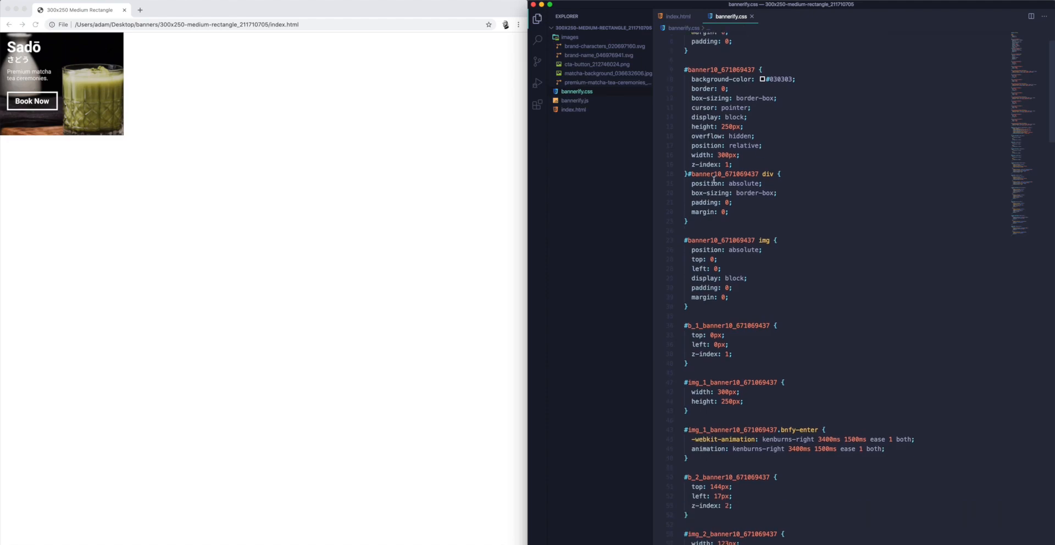
pyautogui.scroll(-10, 709, 179)
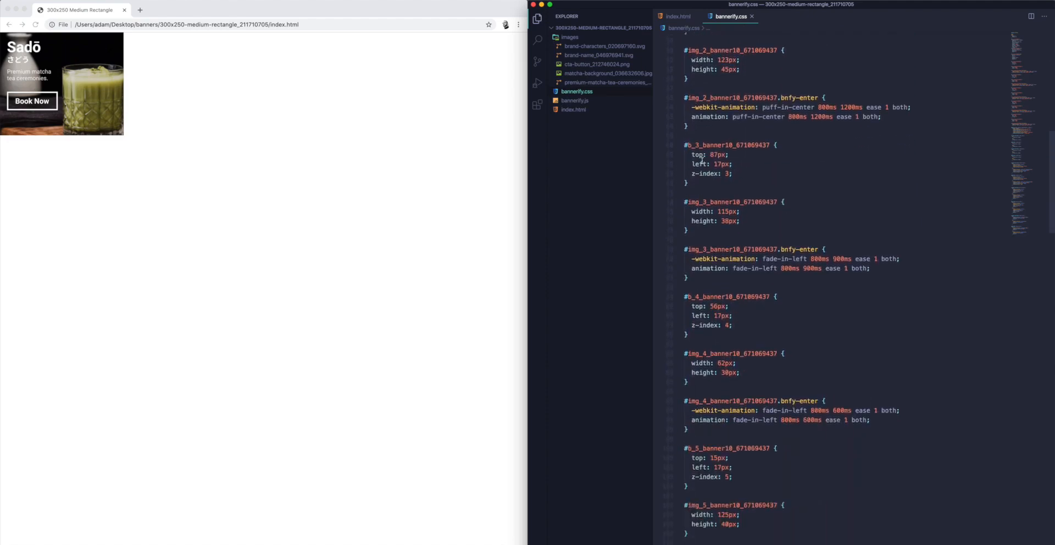
pyautogui.scroll(-5, 701, 160)
pyautogui.scroll(8, 702, 161)
pyautogui.scroll(3, 701, 161)
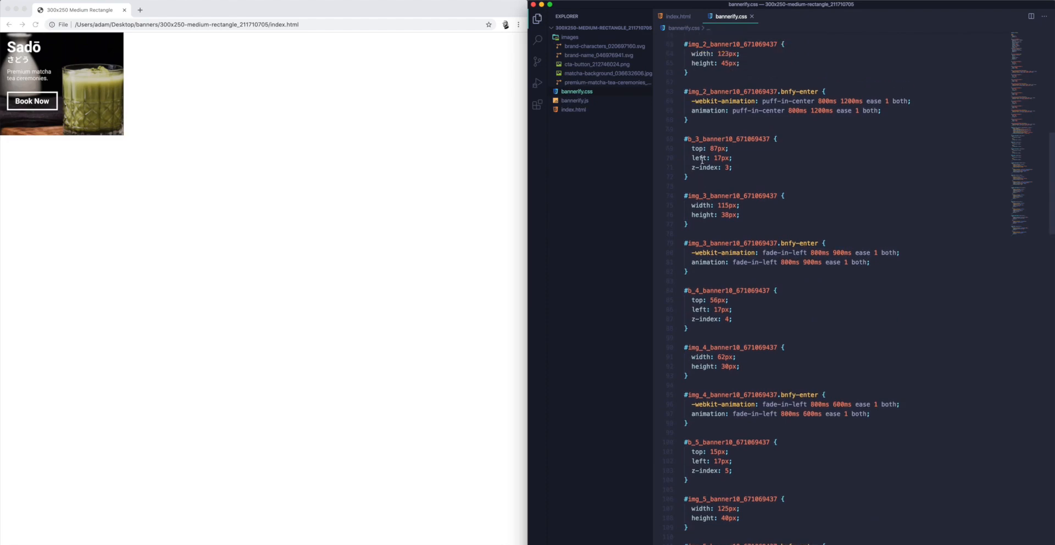
# Step: Open bannerify.js and examine the script from the image-loading function through the URL parameter parsing to the click handler
pyautogui.click(572, 102)
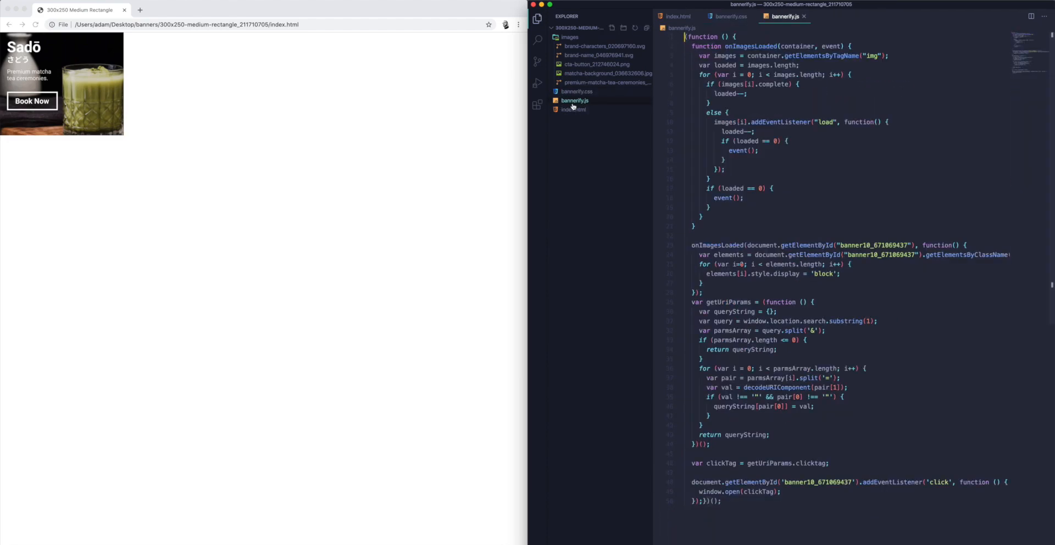
pyautogui.scroll(-1, 796, 179)
pyautogui.scroll(-5, 796, 179)
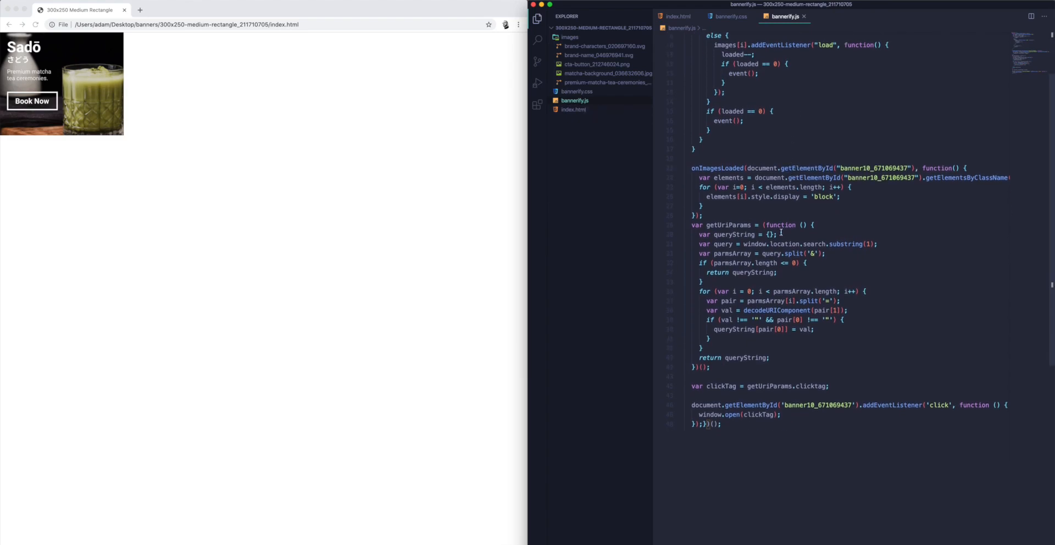
pyautogui.scroll(-5, 781, 232)
pyautogui.scroll(-1, 743, 344)
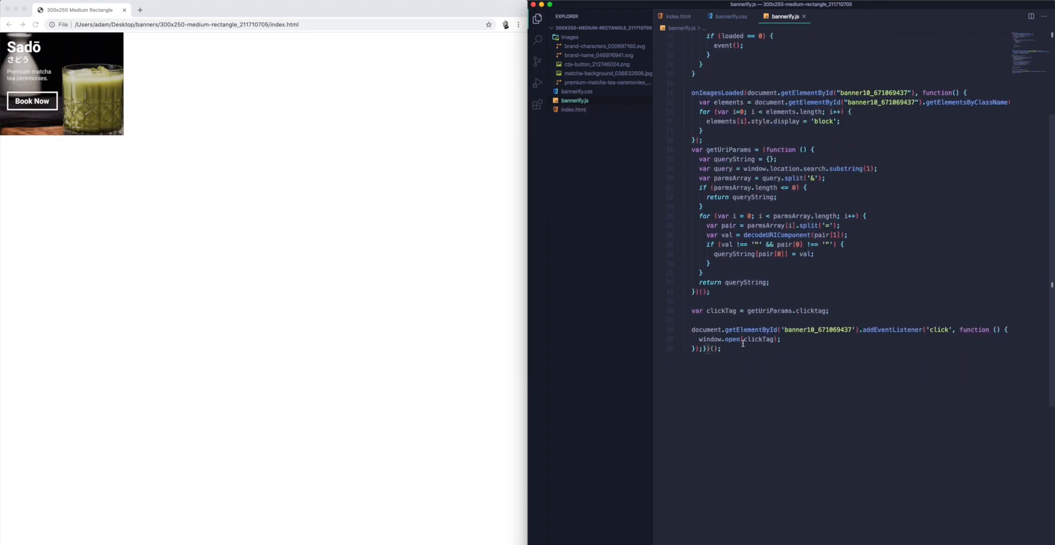
pyautogui.click(698, 340)
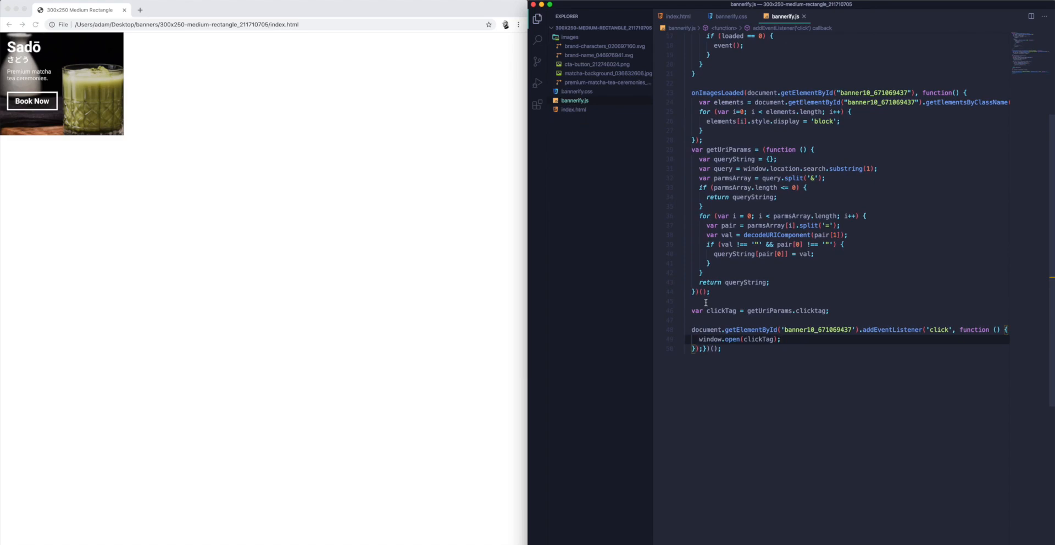
pyautogui.scroll(2, 712, 203)
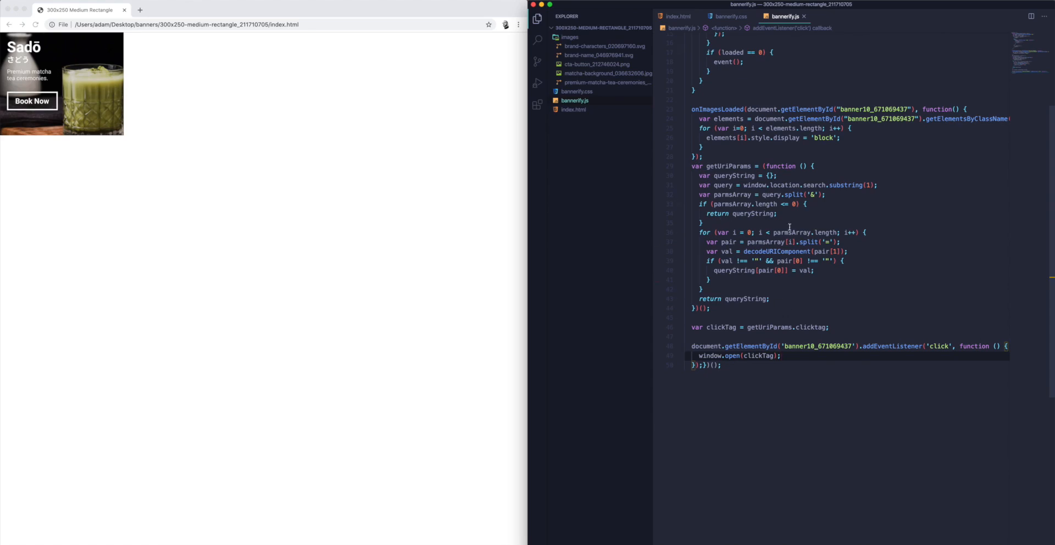
pyautogui.scroll(-2, 752, 274)
pyautogui.scroll(-2, 752, 294)
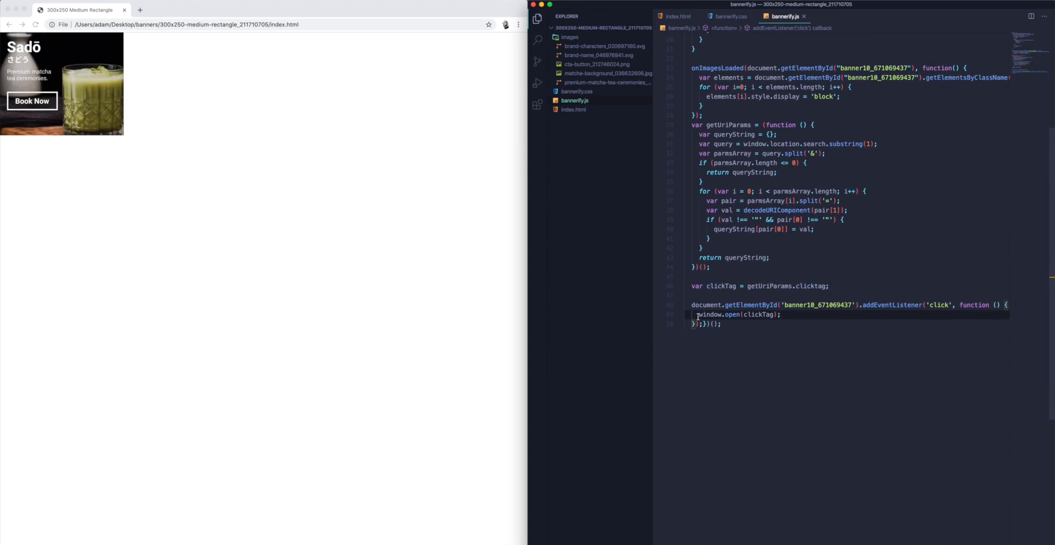
# Step: Highlight the click event listener, its window.open(clickTag) call and the clicktag URL parameter in bannerify.js
pyautogui.moveTo(692, 304); pyautogui.dragTo(730, 327)
pyautogui.click(726, 325)
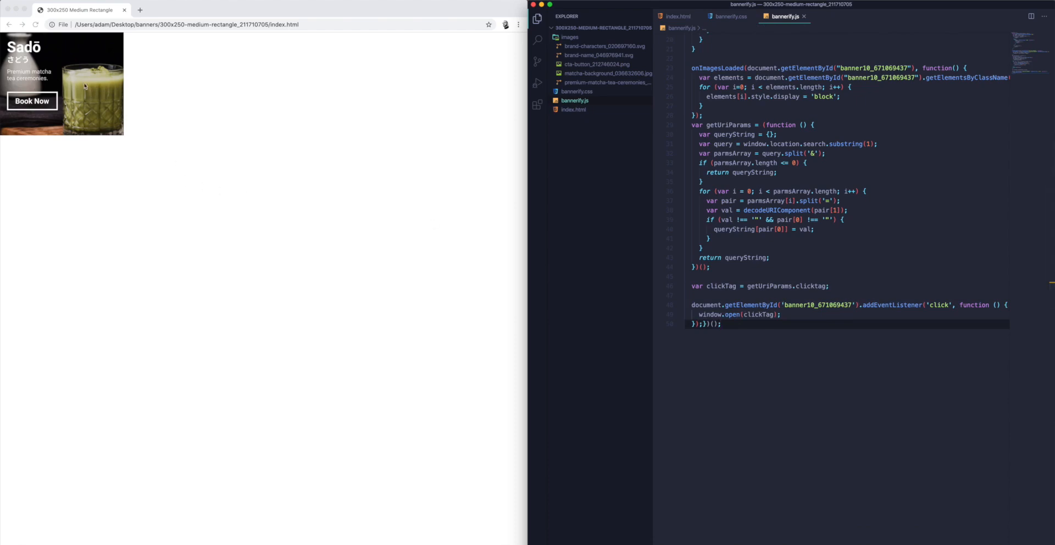
pyautogui.moveTo(699, 314); pyautogui.dragTo(758, 316)
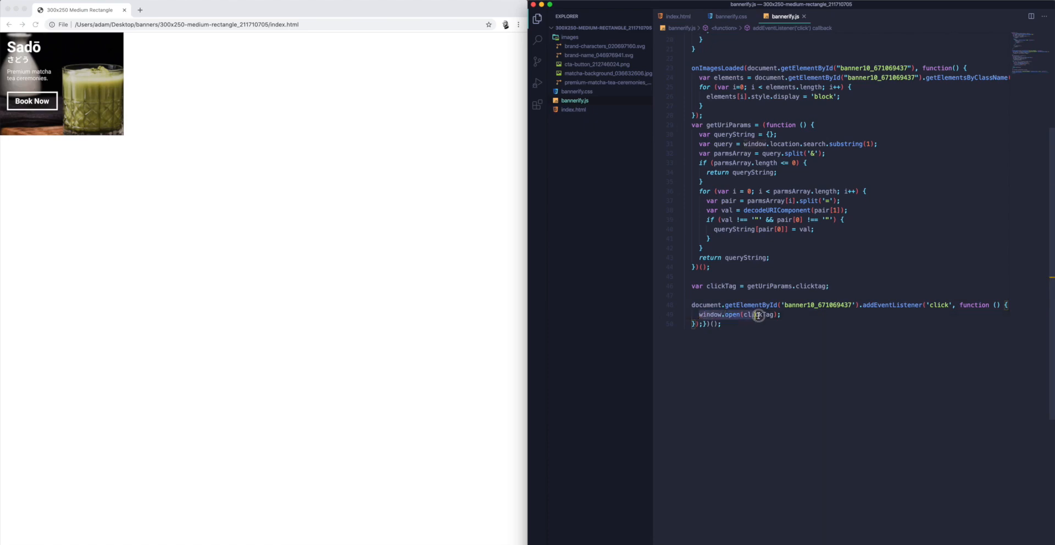
pyautogui.doubleClick(752, 314)
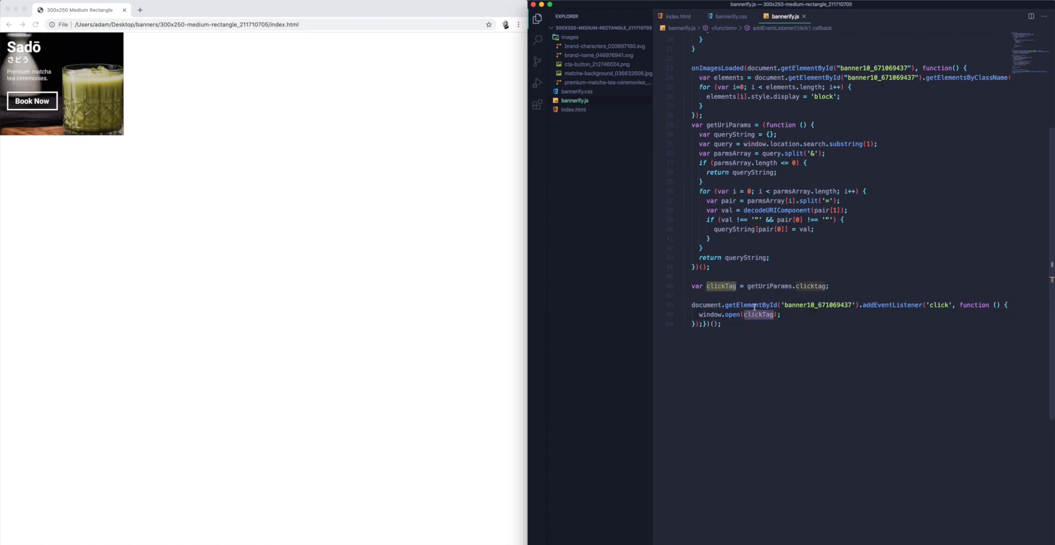
pyautogui.scroll(1, 831, 302)
pyautogui.scroll(1, 810, 309)
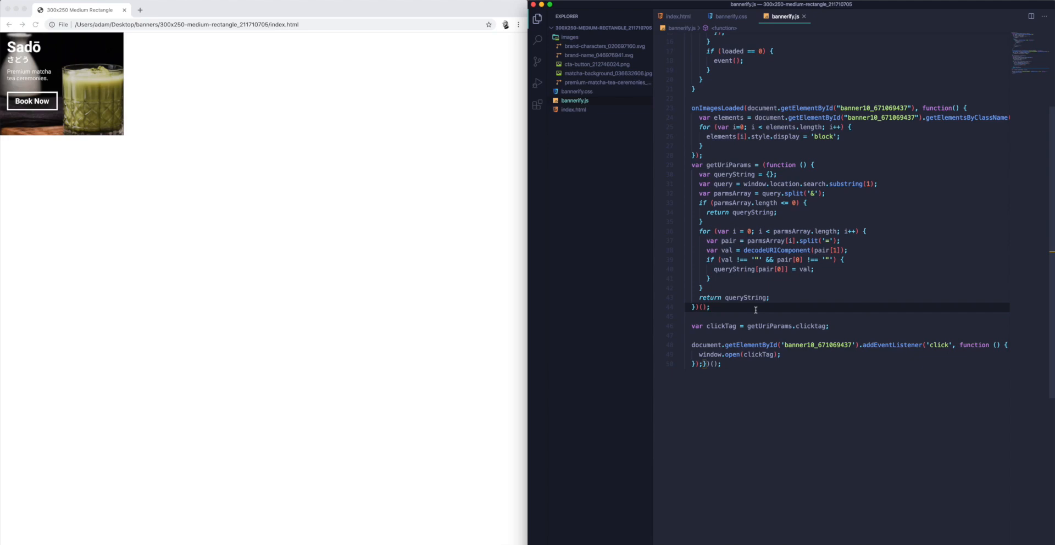
pyautogui.scroll(-1, 714, 302)
pyautogui.click(711, 298)
pyautogui.doubleClick(819, 307)
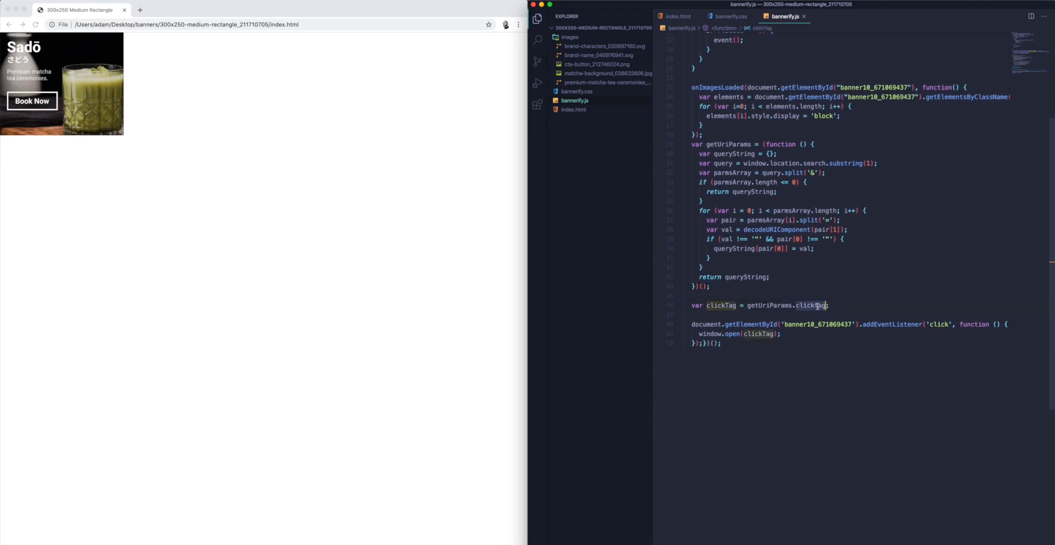
pyautogui.click(773, 305)
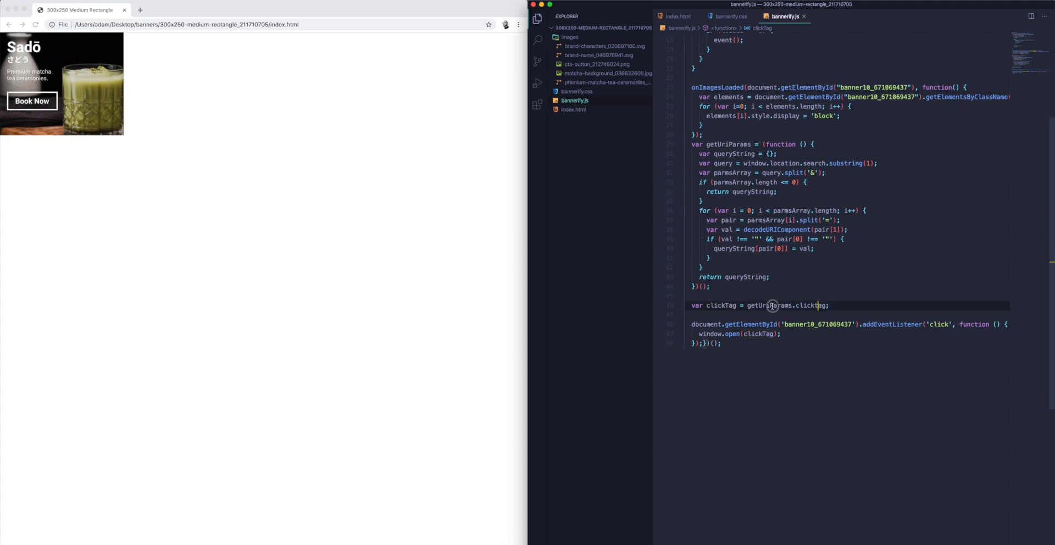
# Step: Return to index.html and examine the banner's layer divs and script reference alongside the browser preview
pyautogui.click(577, 91)
pyautogui.click(573, 110)
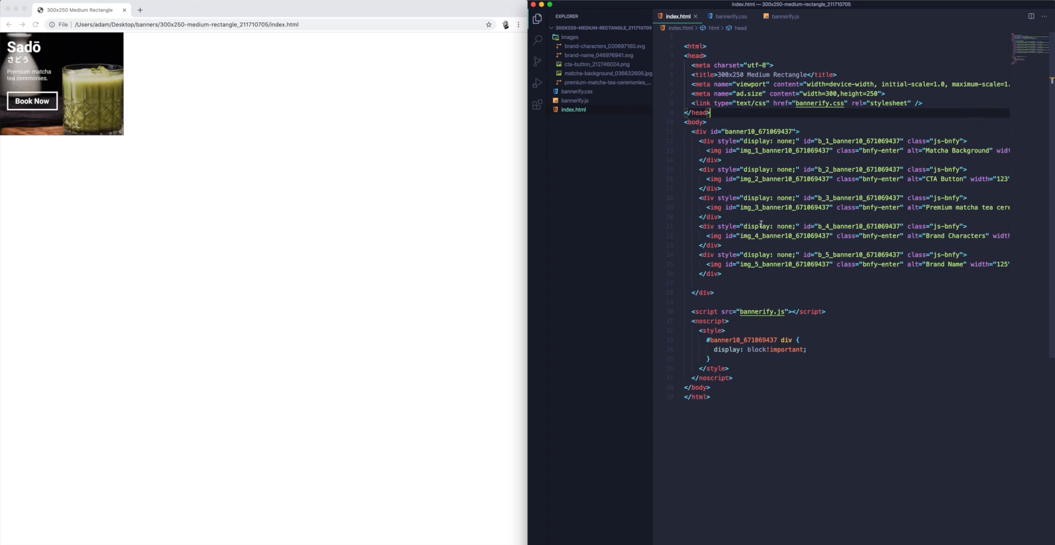
pyautogui.click(728, 283)
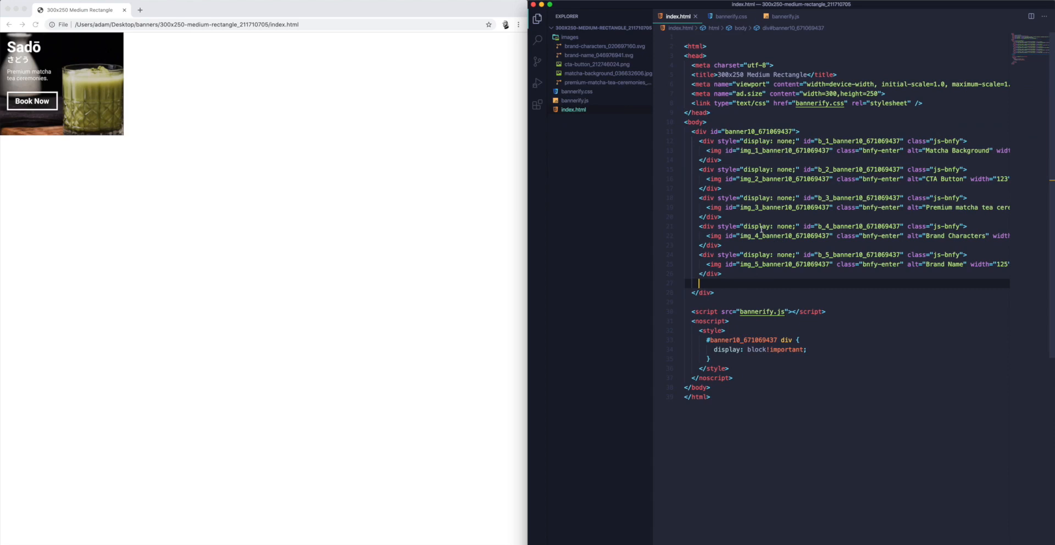
pyautogui.moveTo(756, 137)
pyautogui.click(728, 300)
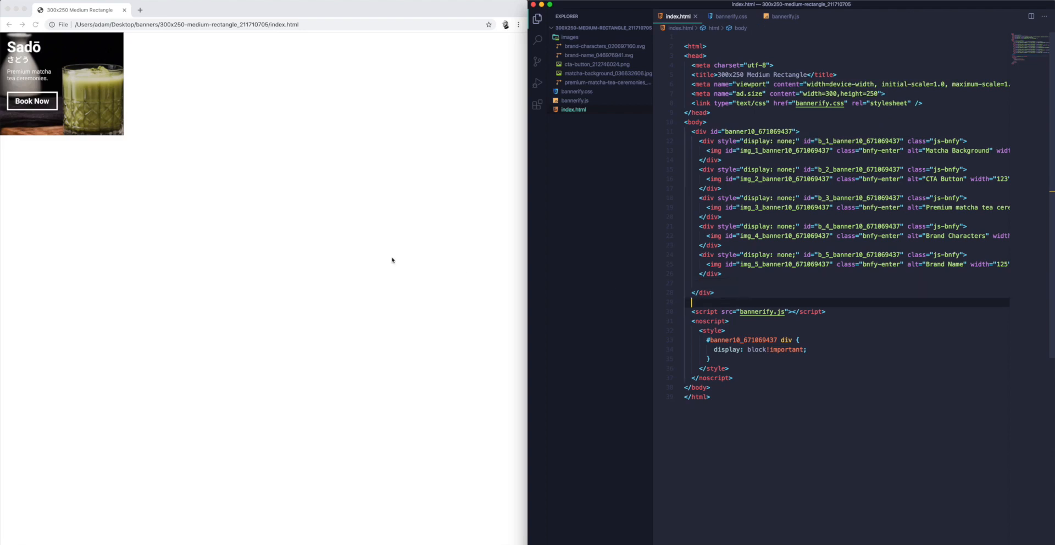
pyautogui.click(392, 259)
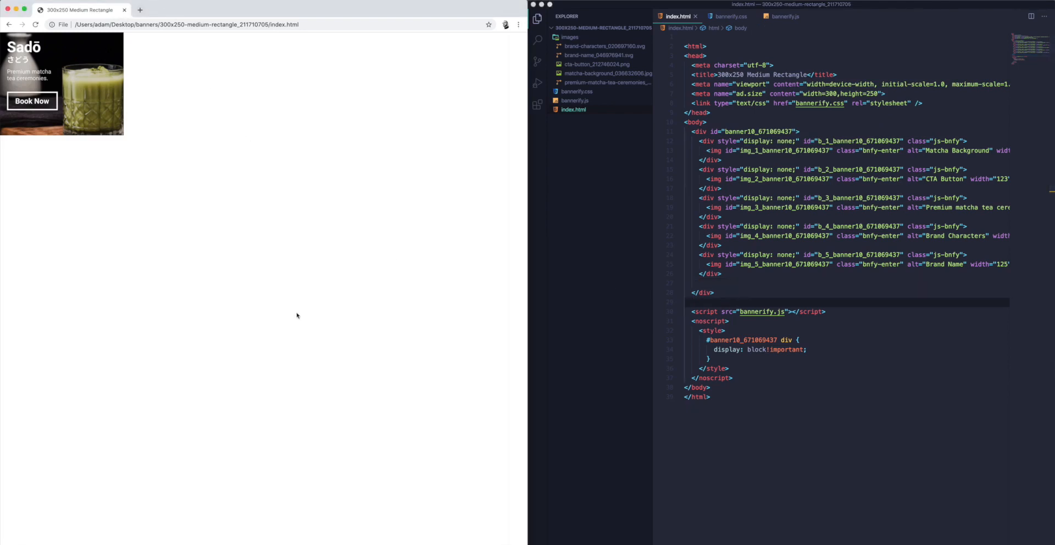
pyautogui.click(716, 282)
pyautogui.click(736, 271)
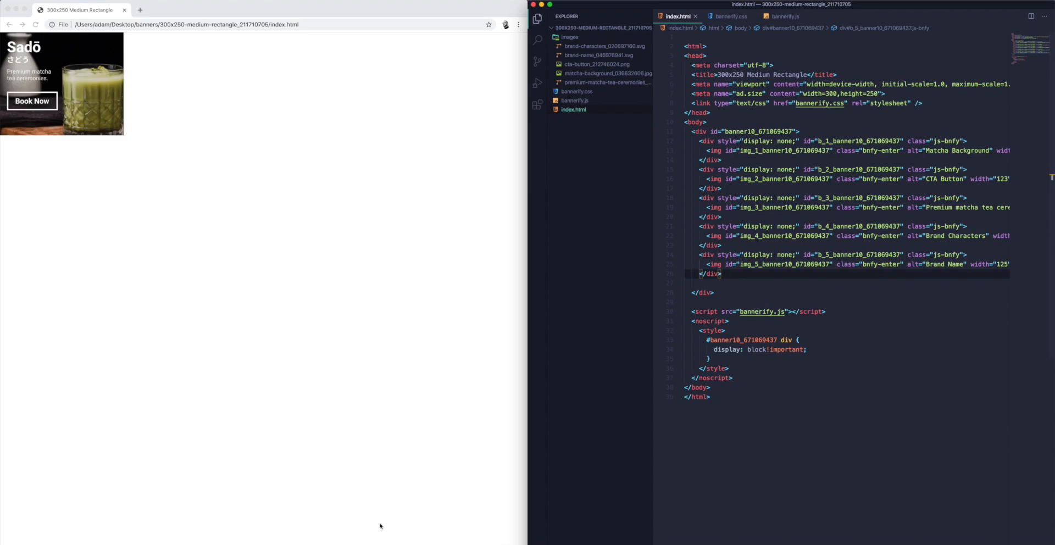
# Step: Switch to Figma and shift the Bannerify HTML Exporter window slightly on the canvas
pyautogui.click(409, 541)
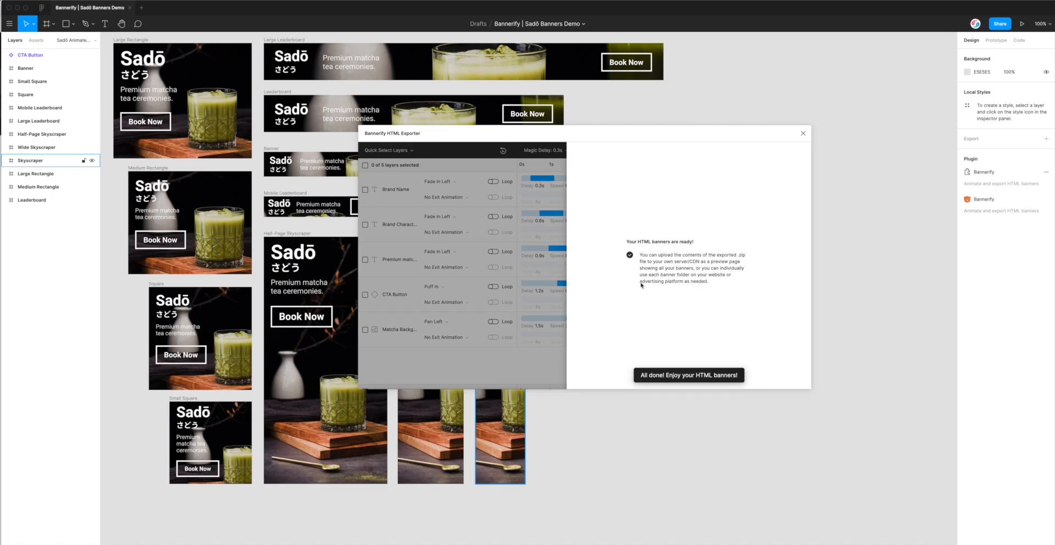
pyautogui.moveTo(618, 133); pyautogui.dragTo(609, 135)
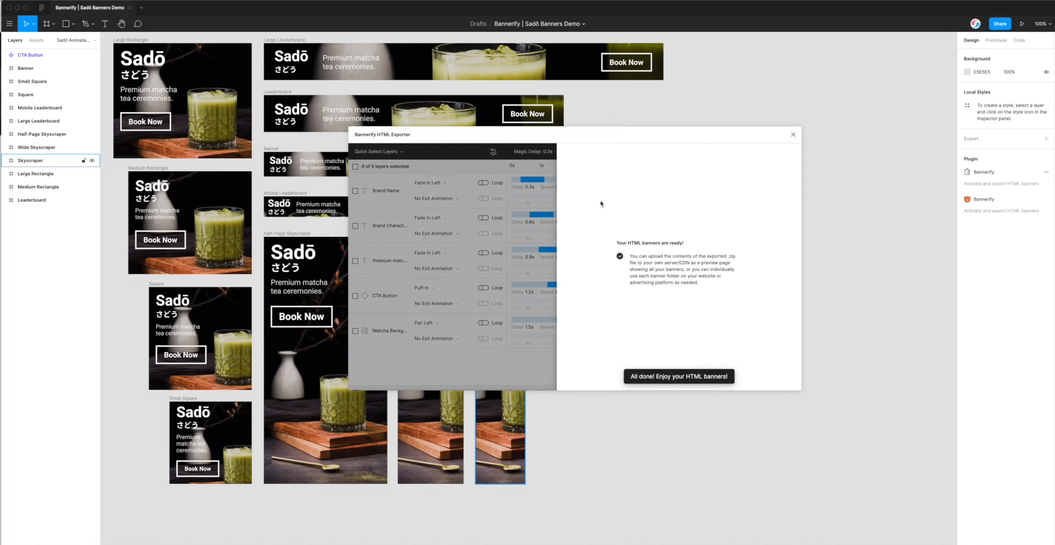